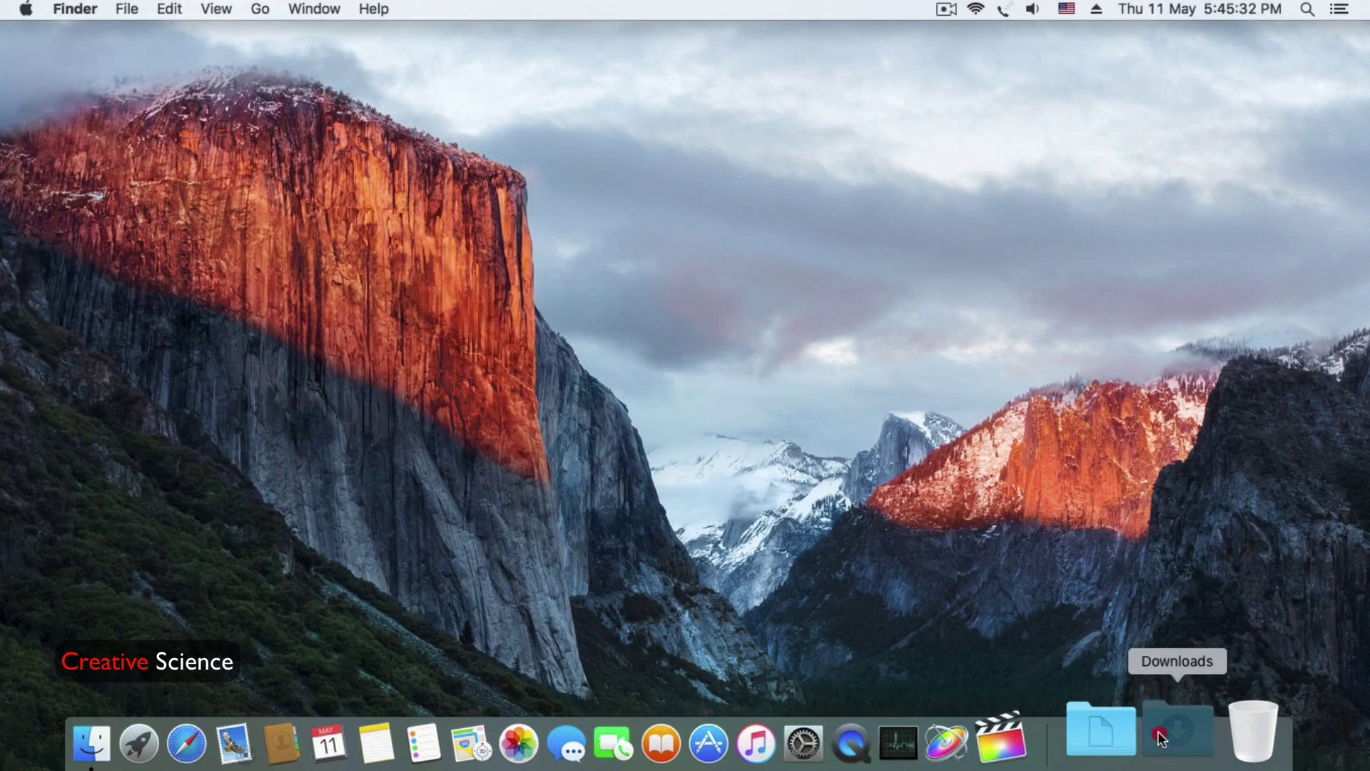
# - Open the XQuartz-2.7.11 disk image, launch XQuartz.pkg, and advance past the Read Me page
pyautogui.click(1160, 735)
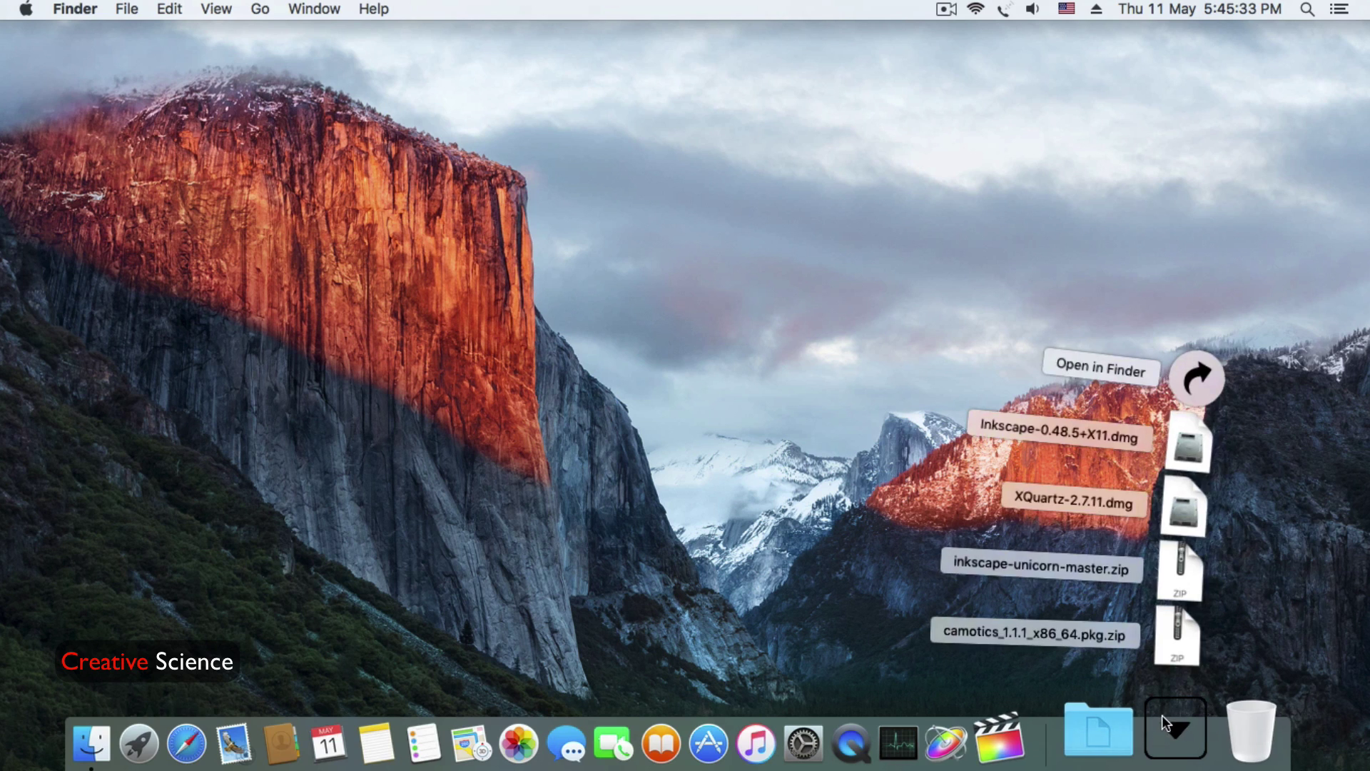
pyautogui.click(1190, 511)
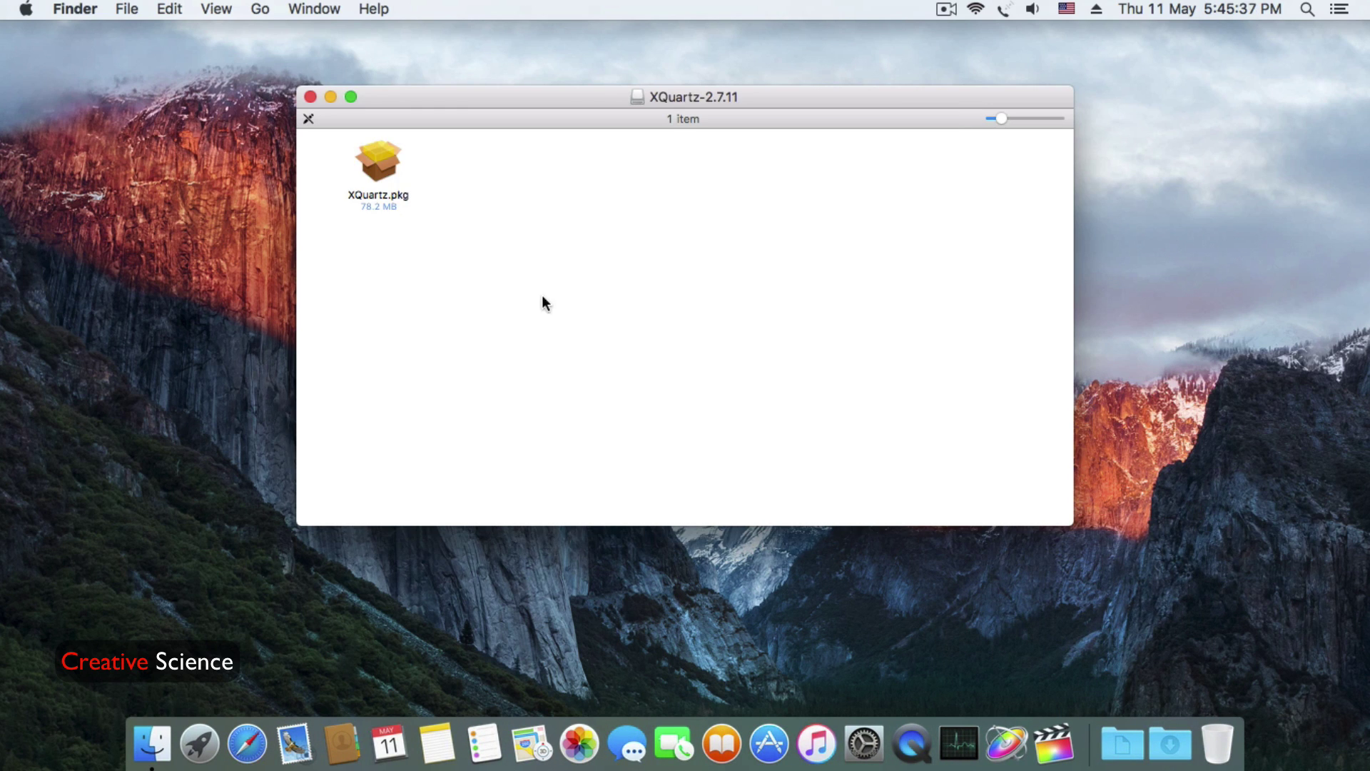
pyautogui.doubleClick(386, 159)
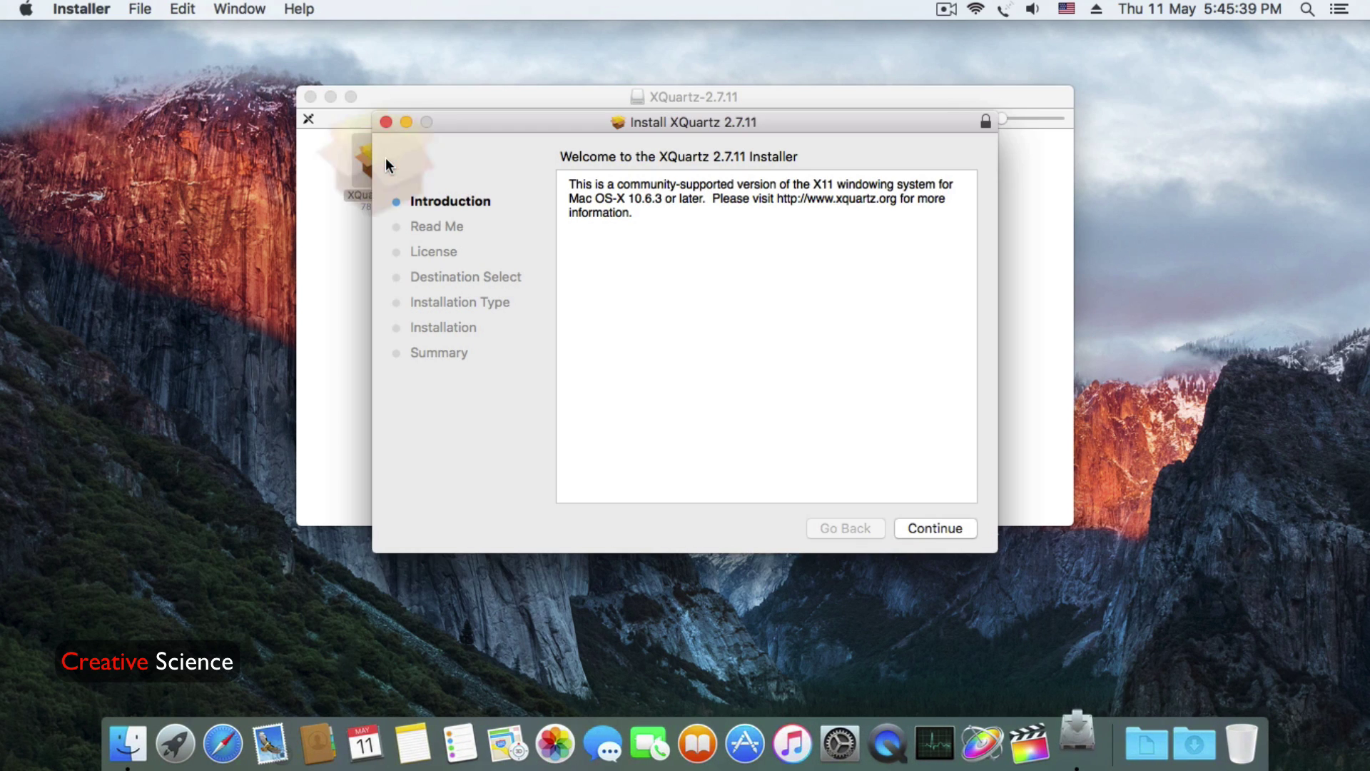
pyautogui.click(928, 528)
pyautogui.click(927, 528)
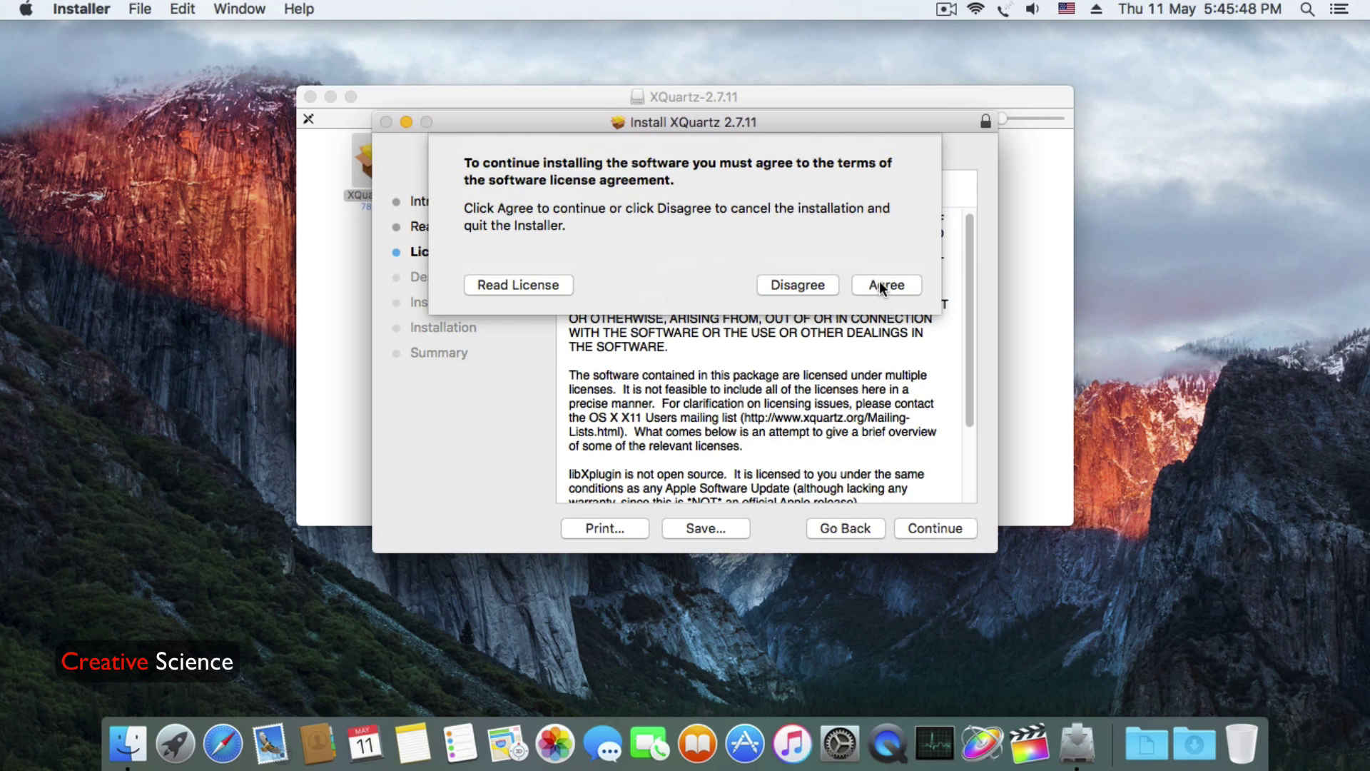
# - Accept the XQuartz licence, install with the admin password, and close the finished installer
pyautogui.click(879, 281)
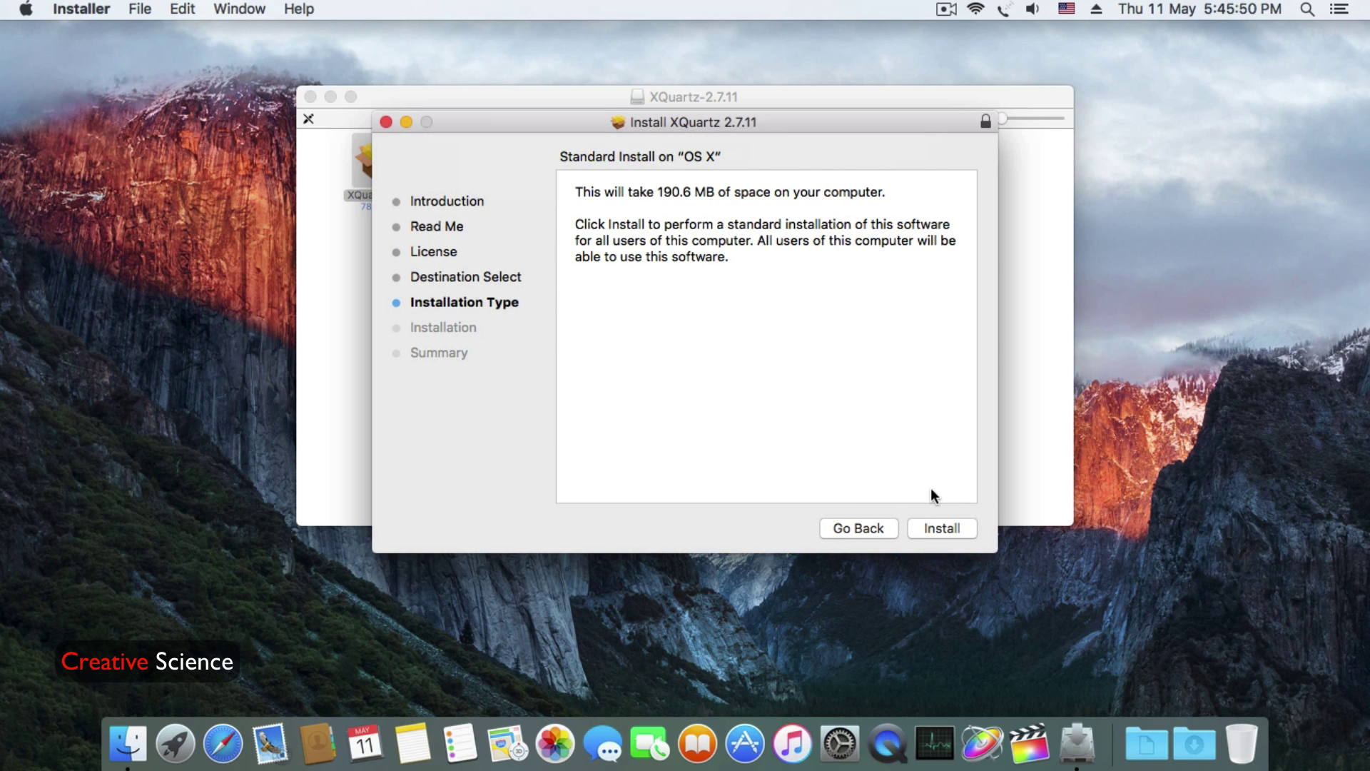
pyautogui.click(936, 529)
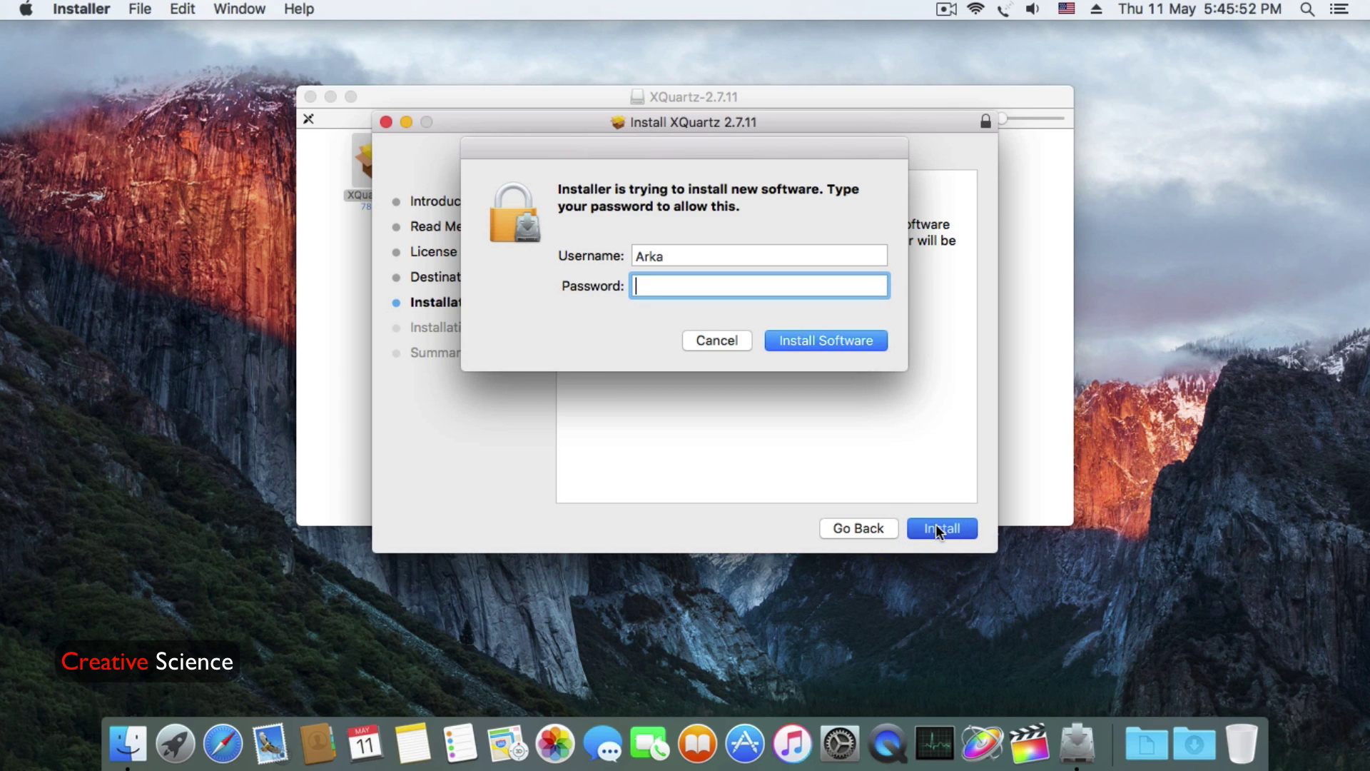
pyautogui.write('a')
pyautogui.press('Return')
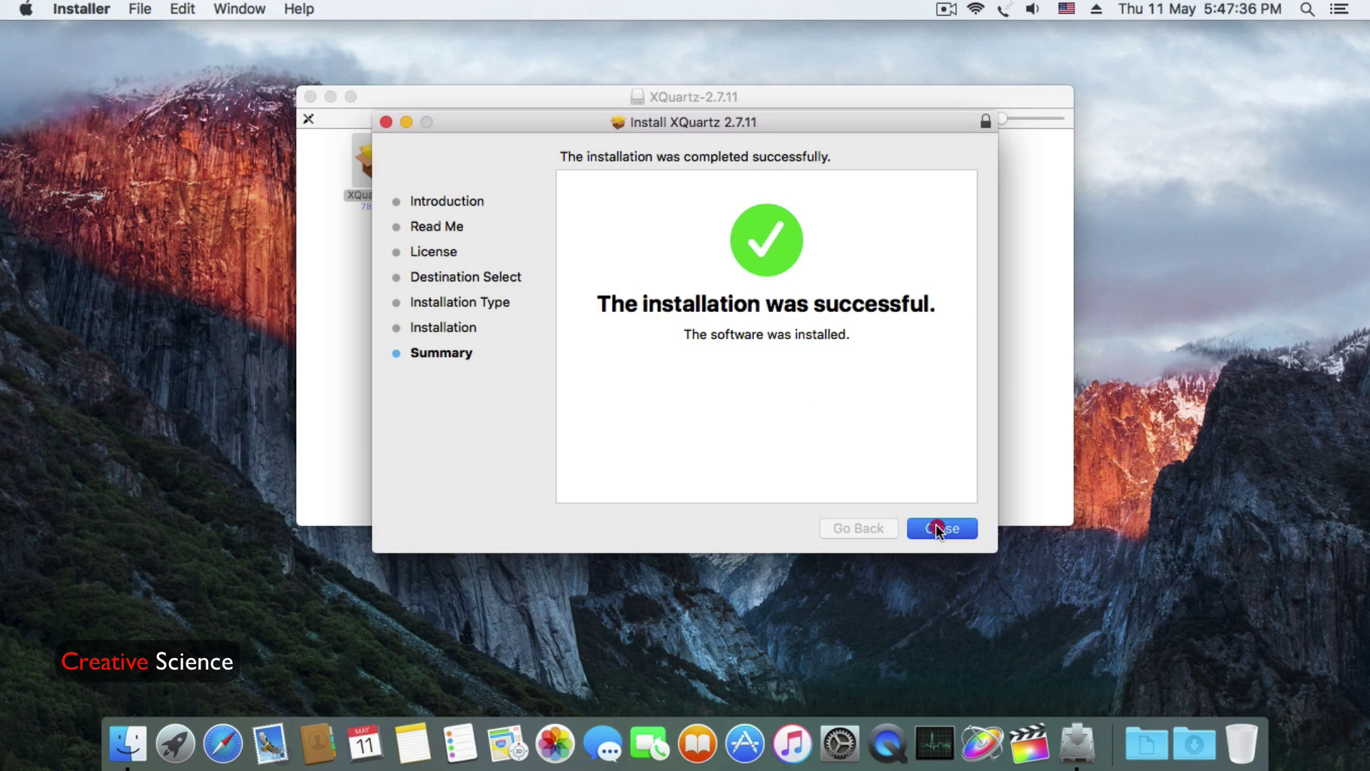
pyautogui.click(936, 527)
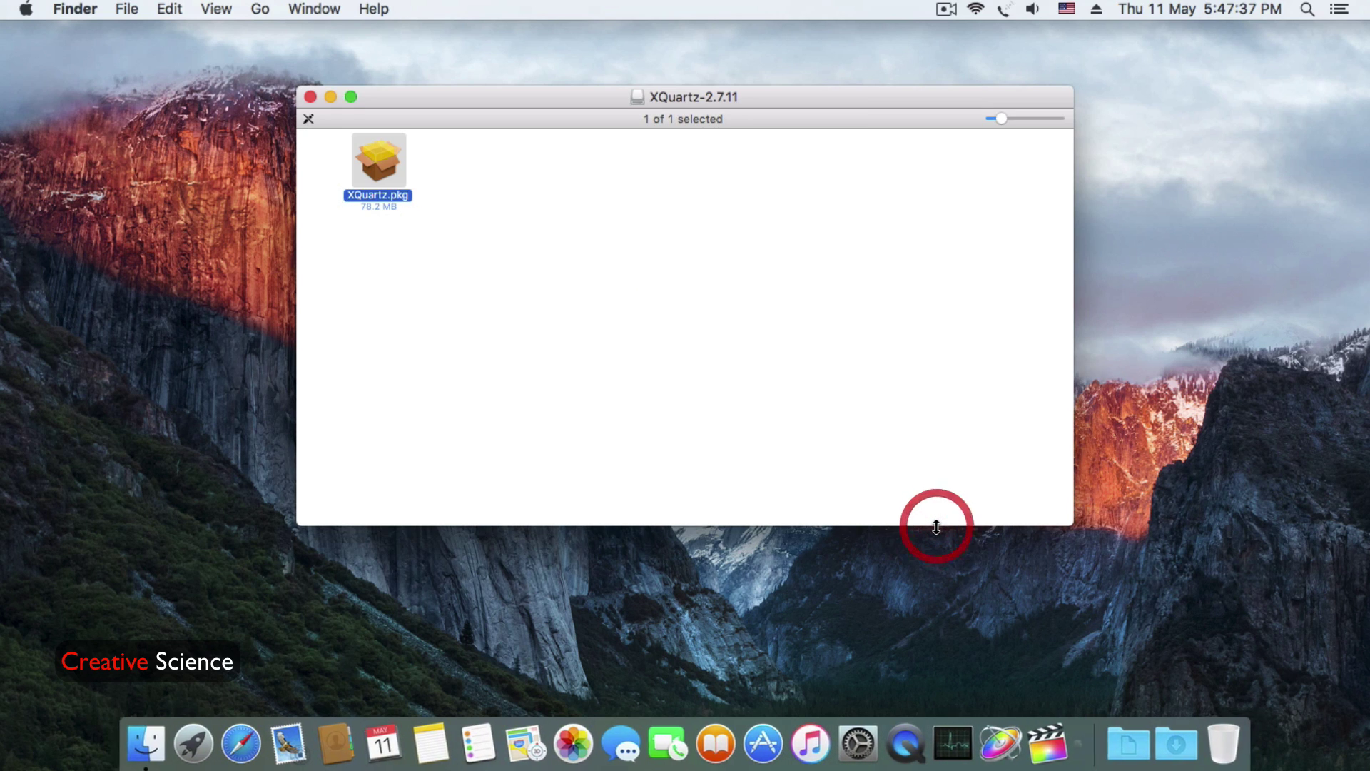
# - Copy Inkscape from the Inkscape-0.48.5+X11 disk image into Applications and close the image windows
pyautogui.click(310, 96)
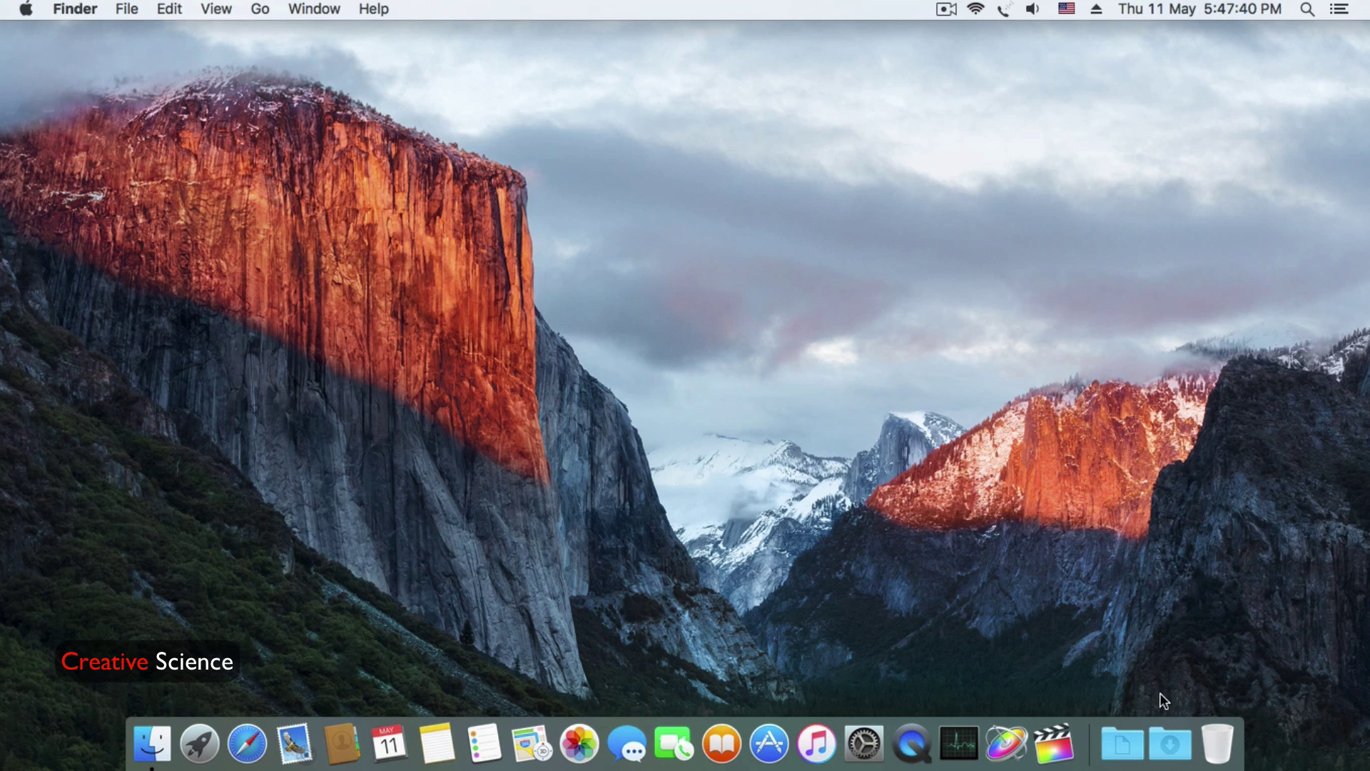
pyautogui.click(1164, 733)
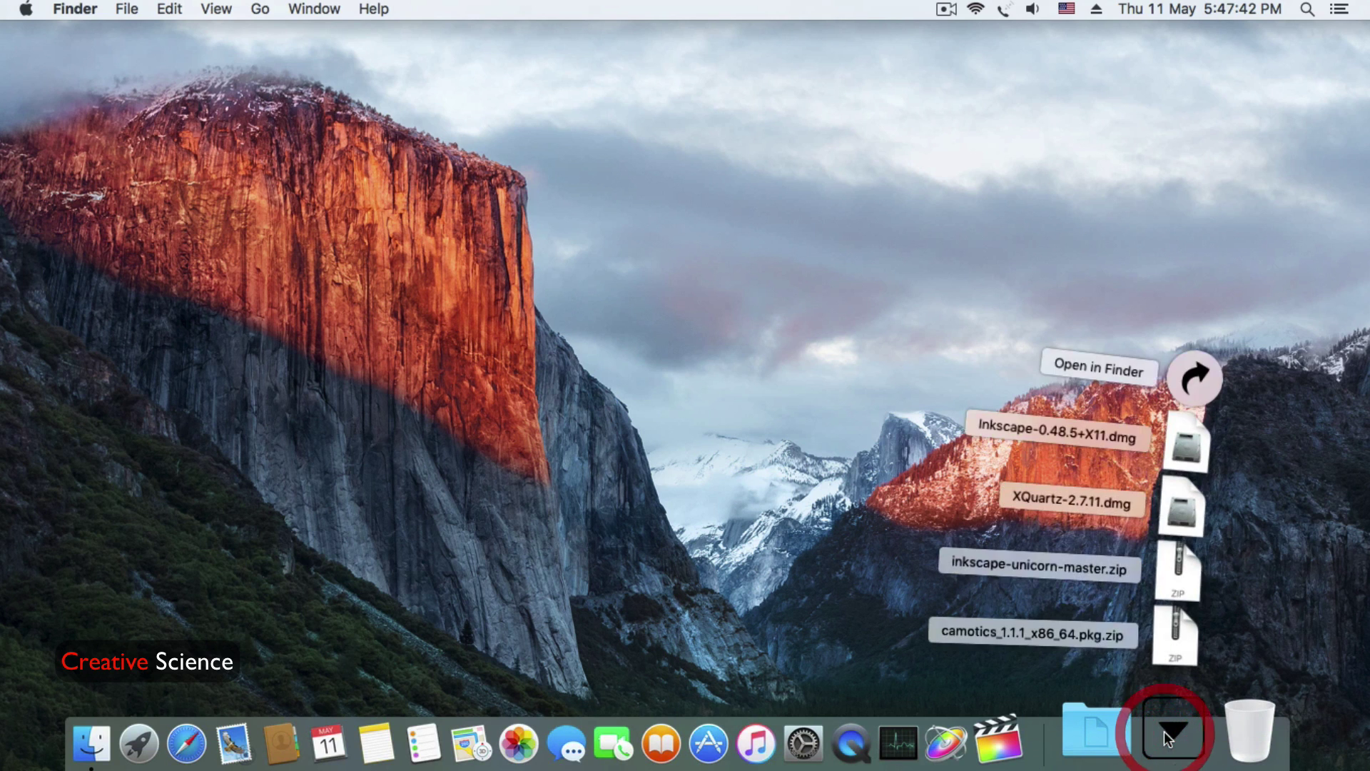
pyautogui.click(1193, 447)
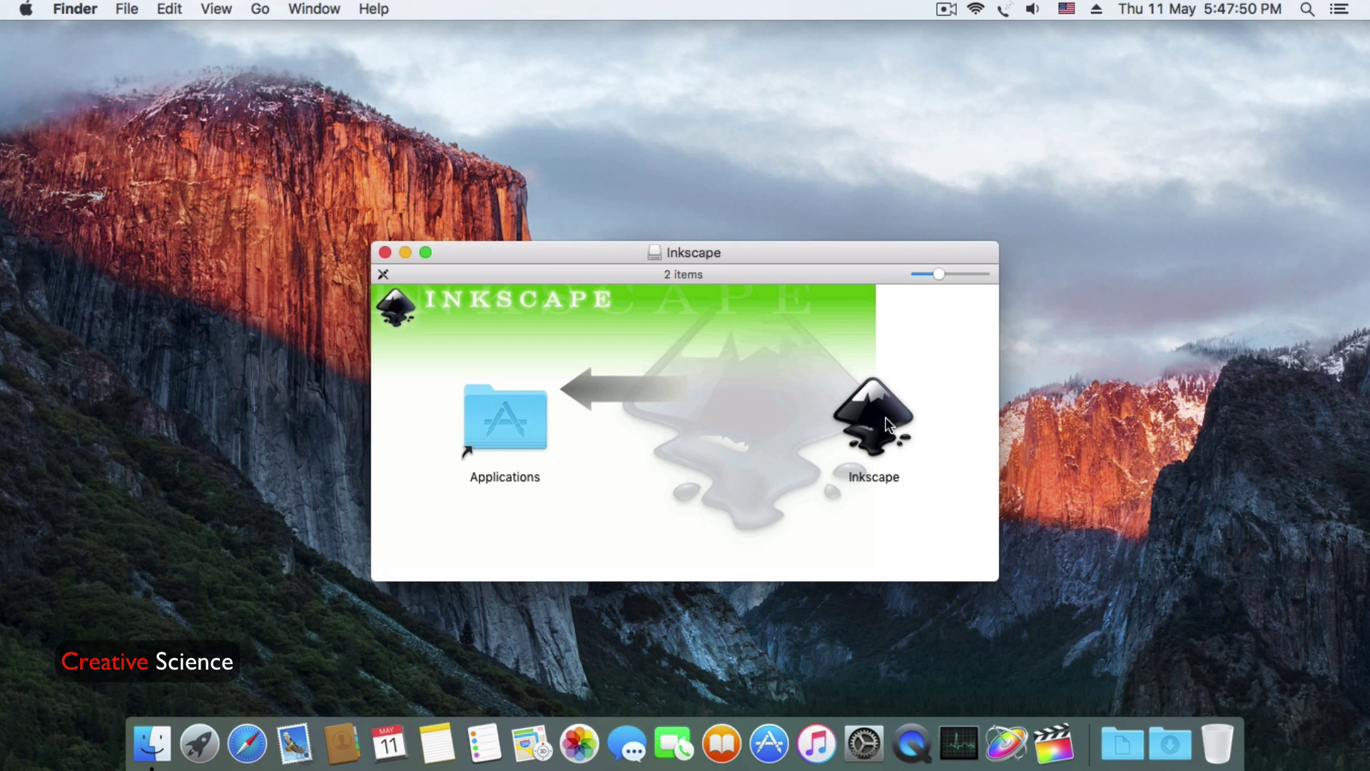
pyautogui.moveTo(885, 424); pyautogui.dragTo(505, 410)
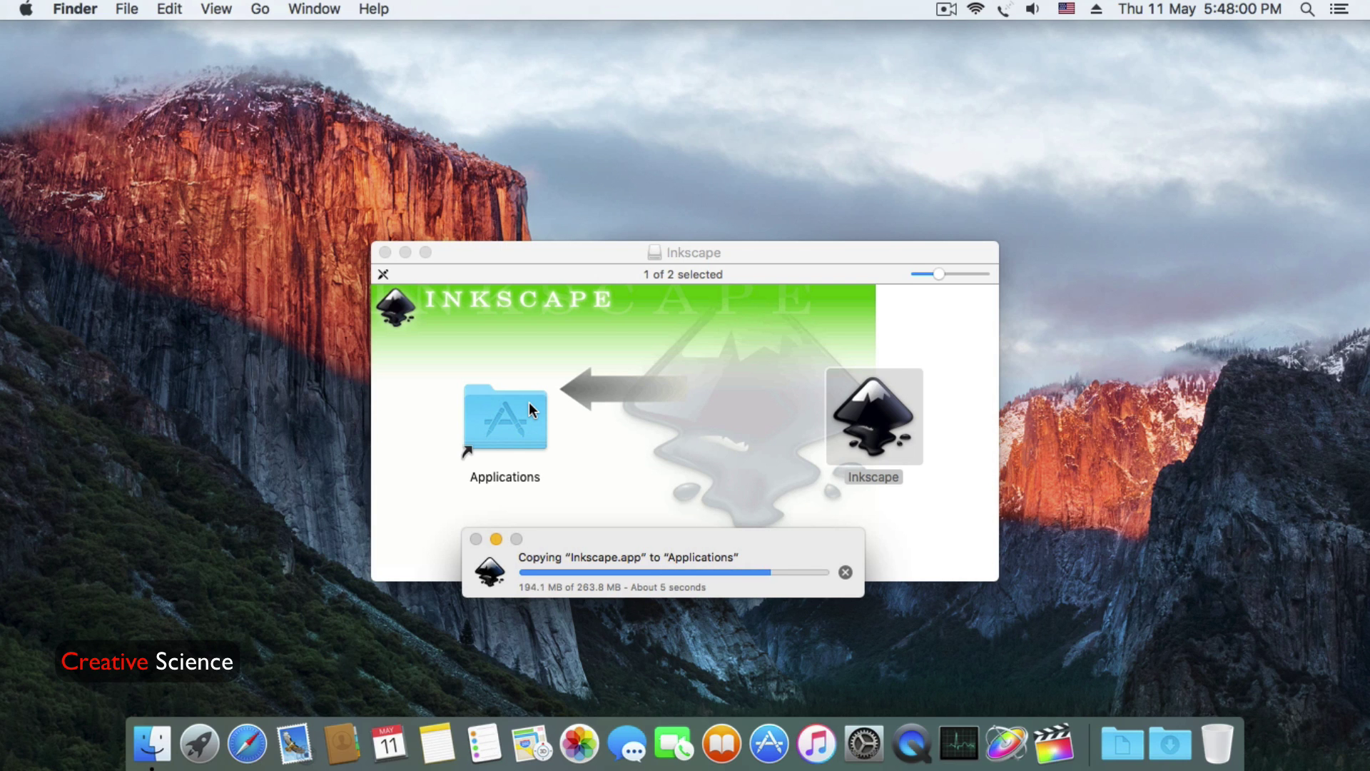
pyautogui.click(384, 251)
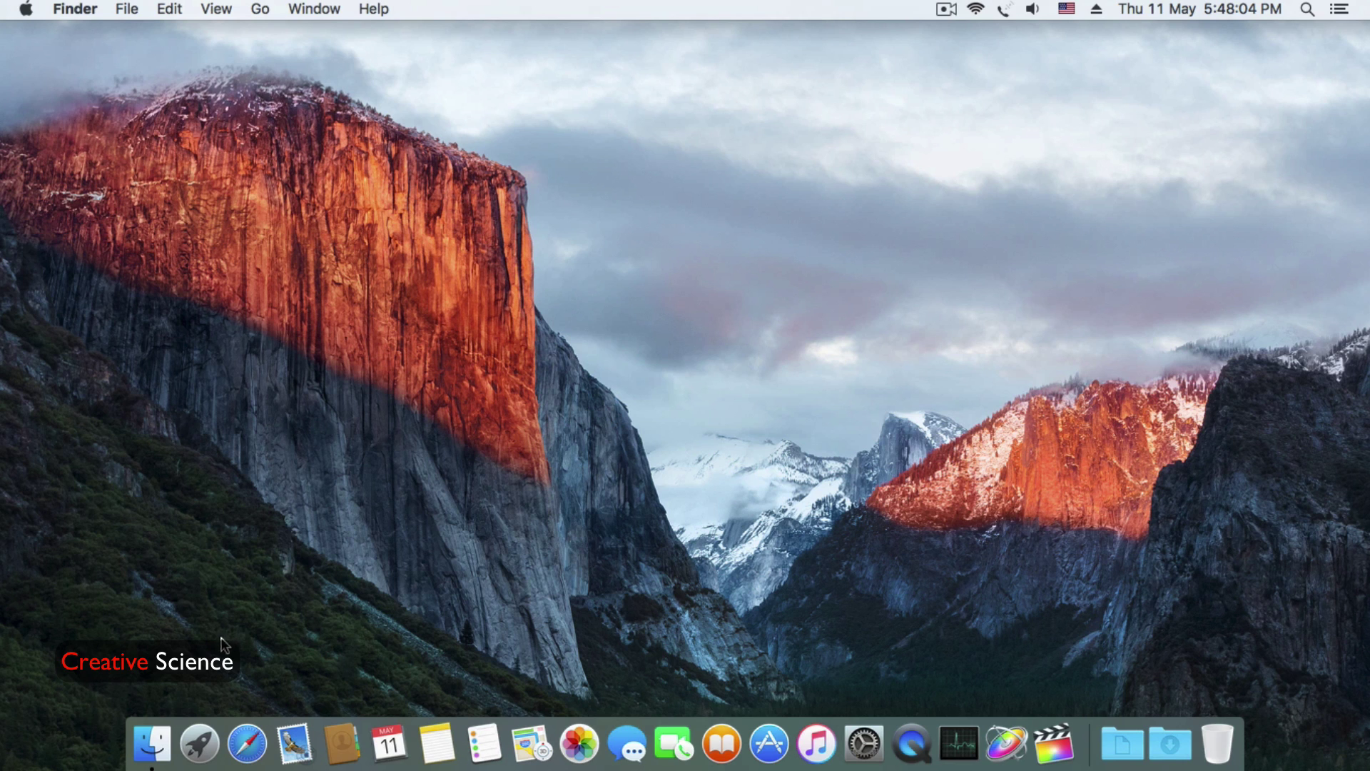
# - Launch Inkscape from Launchpad and maximize its window
pyautogui.click(200, 728)
pyautogui.hscroll(5, 488, 589)
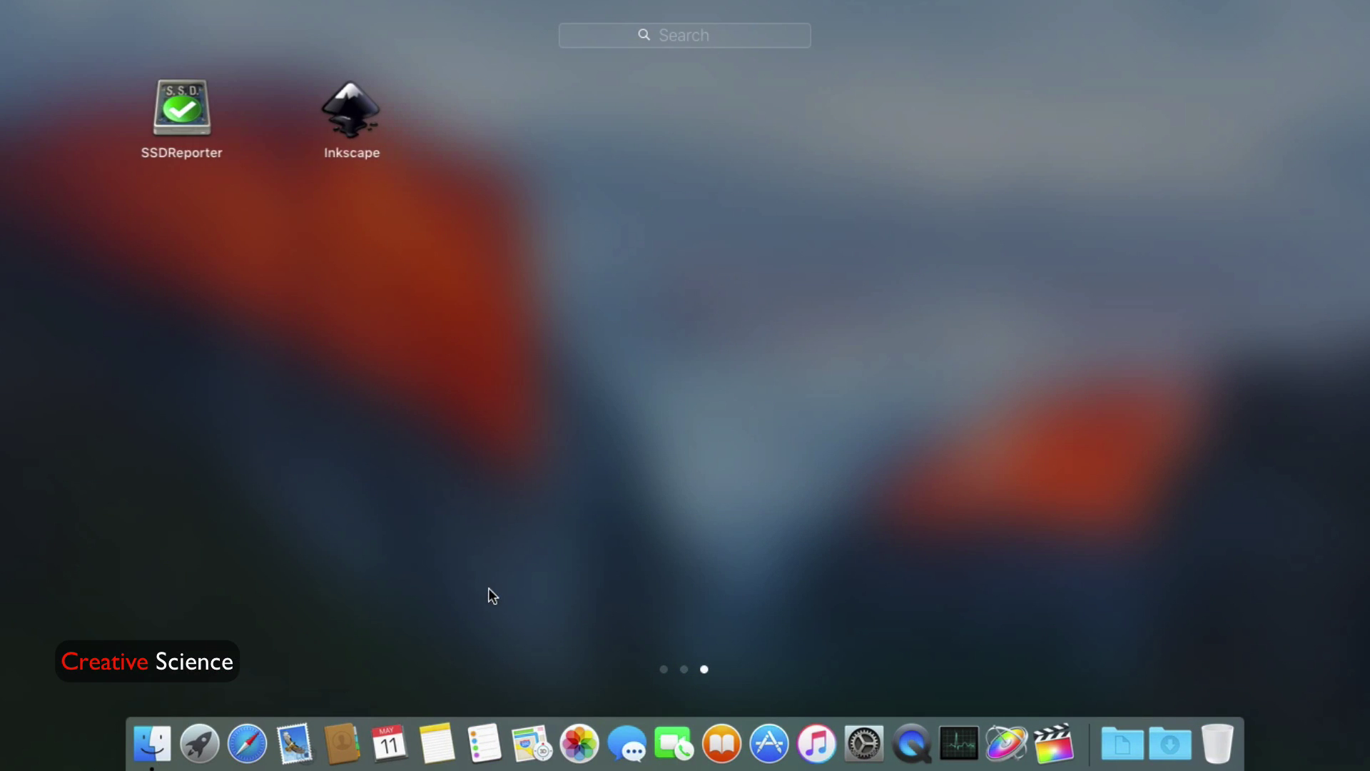
pyautogui.click(340, 114)
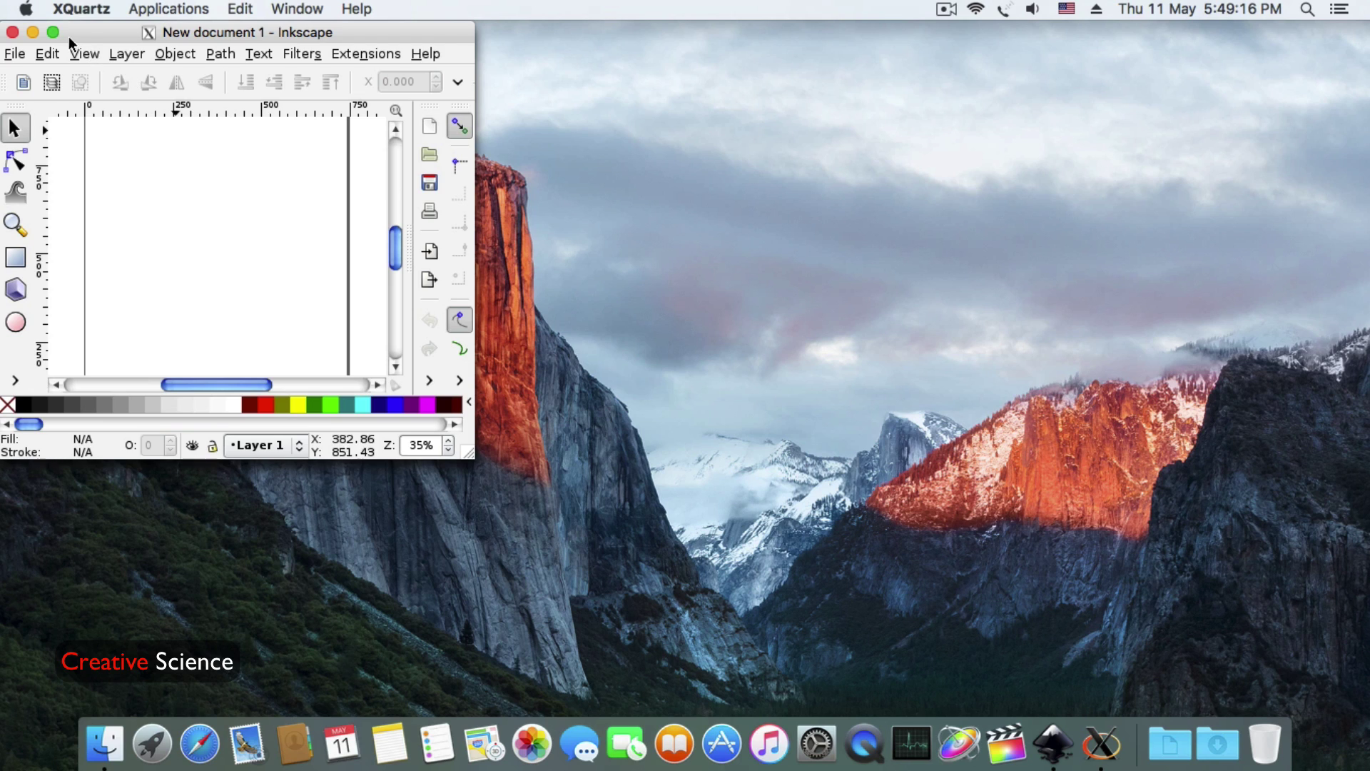
pyautogui.click(53, 32)
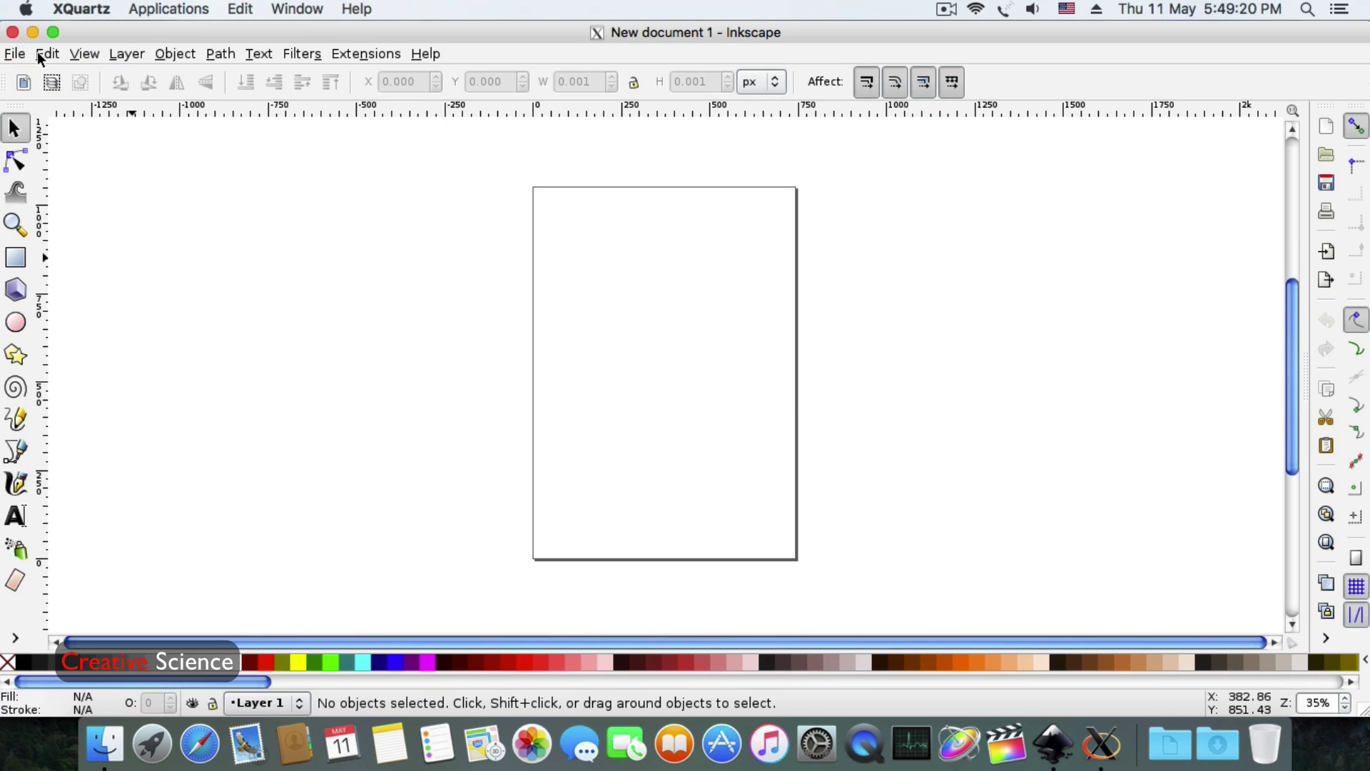
# - Check the Save As file formats for a G-code option, finding none, and cancel
pyautogui.click(15, 54)
pyautogui.click(95, 174)
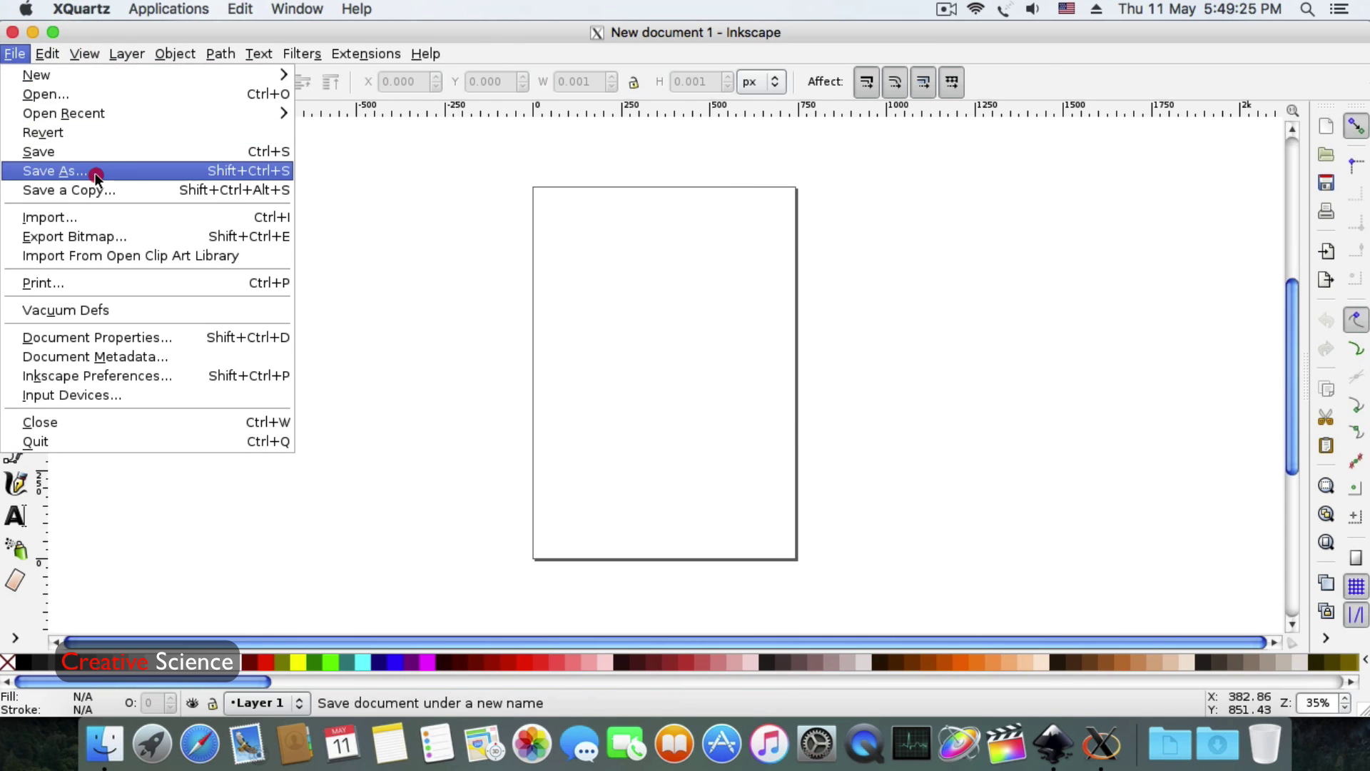
pyautogui.click(932, 334)
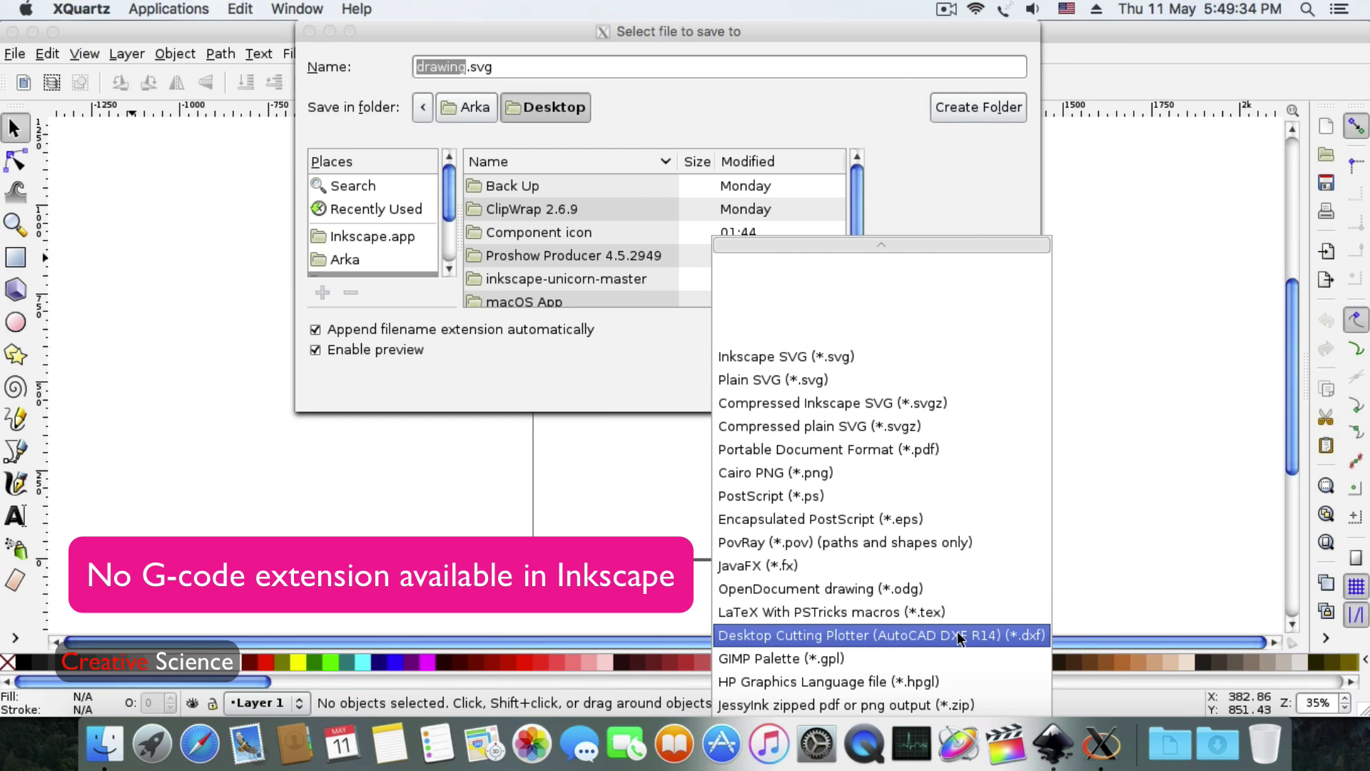
pyautogui.scroll(-3, 960, 637)
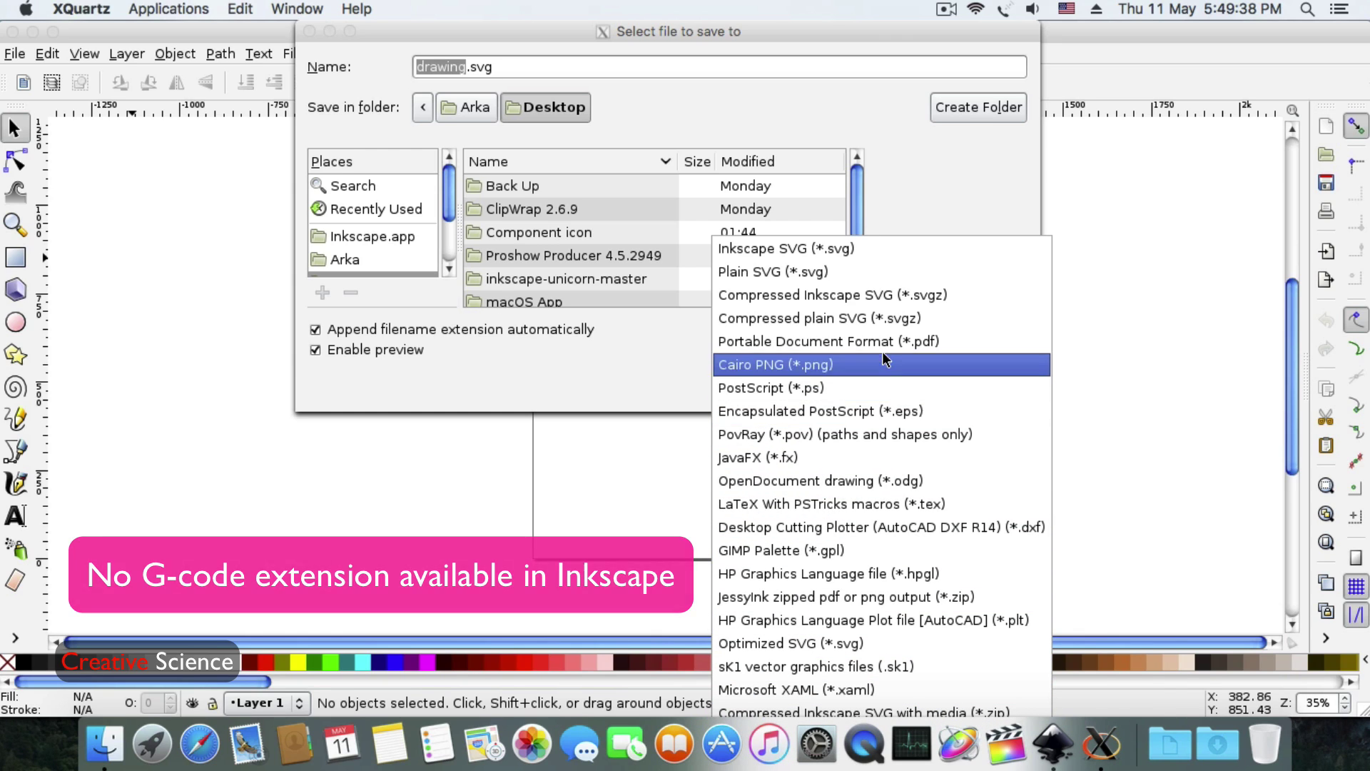
pyautogui.click(1110, 689)
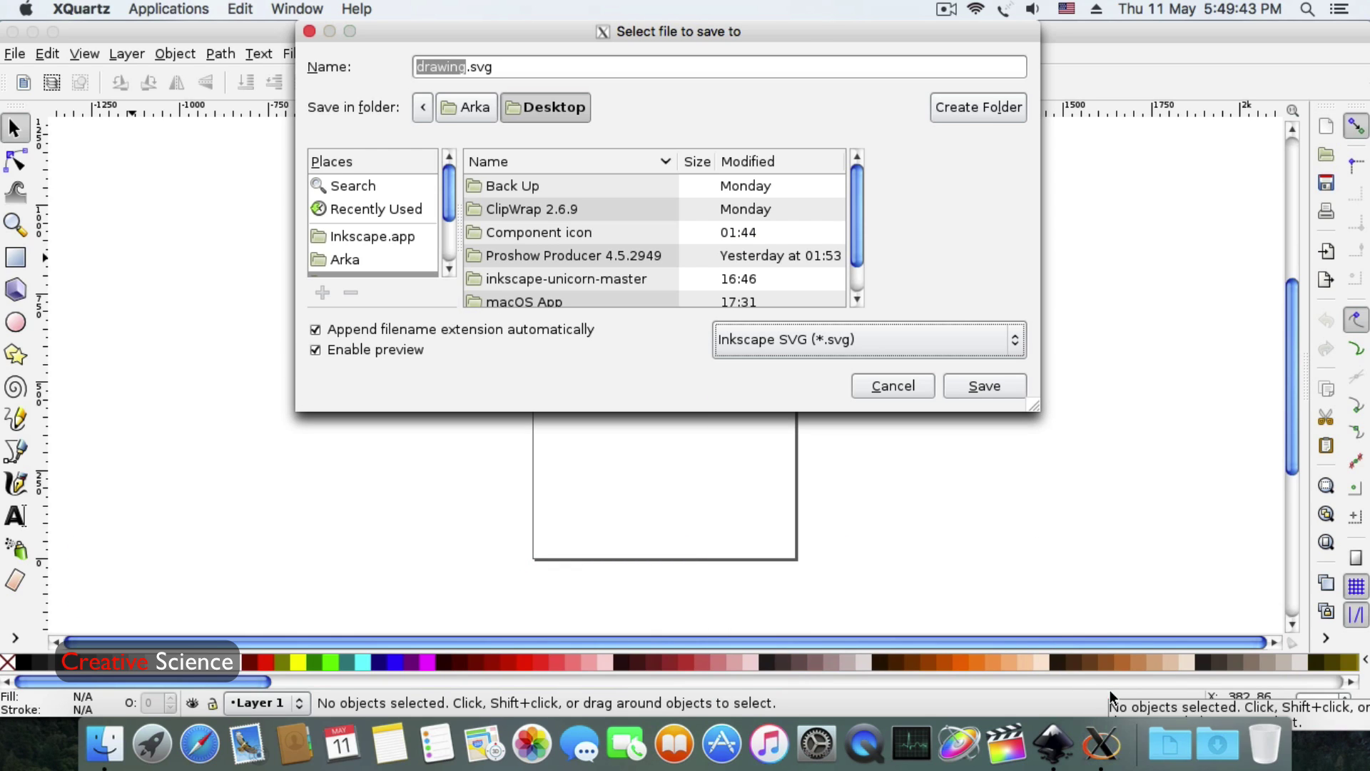
pyautogui.click(901, 382)
# - Quit X11 and Inkscape
pyautogui.click(82, 8)
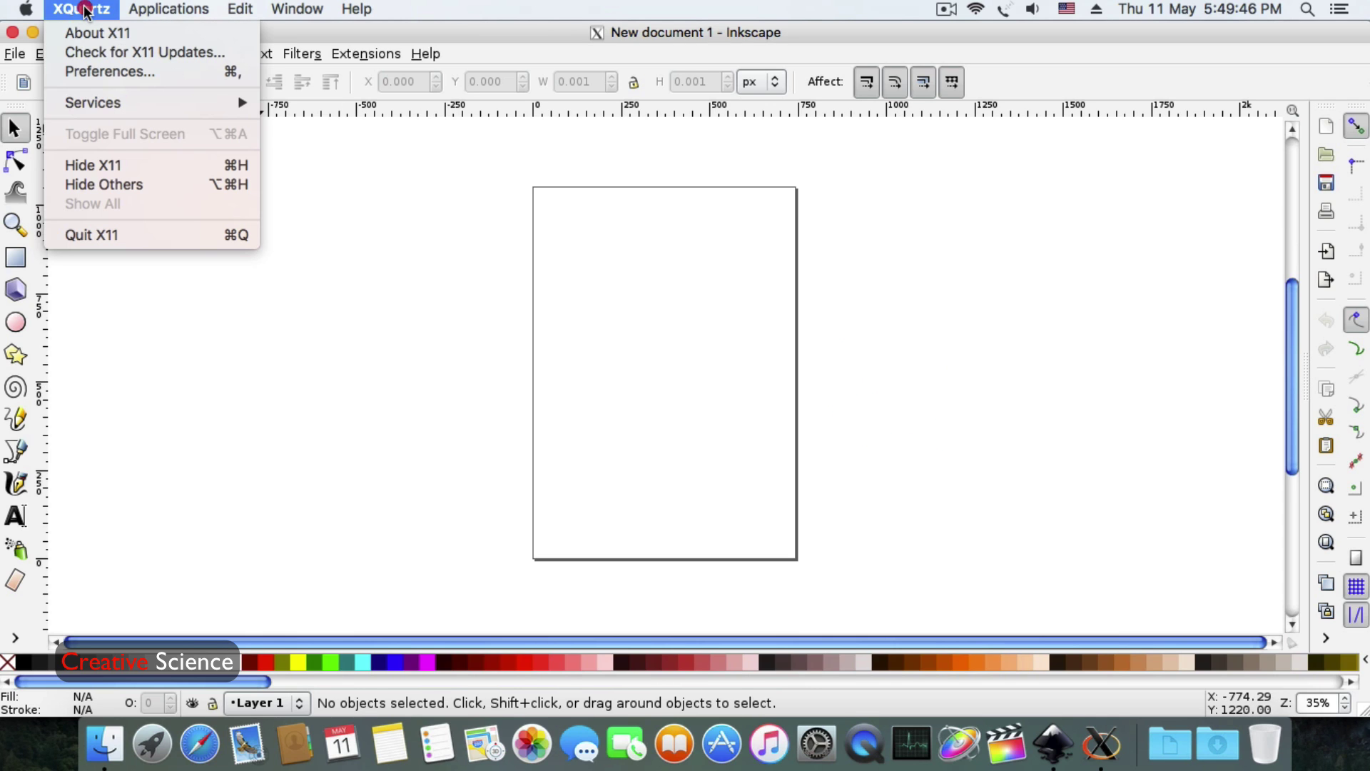
pyautogui.click(136, 235)
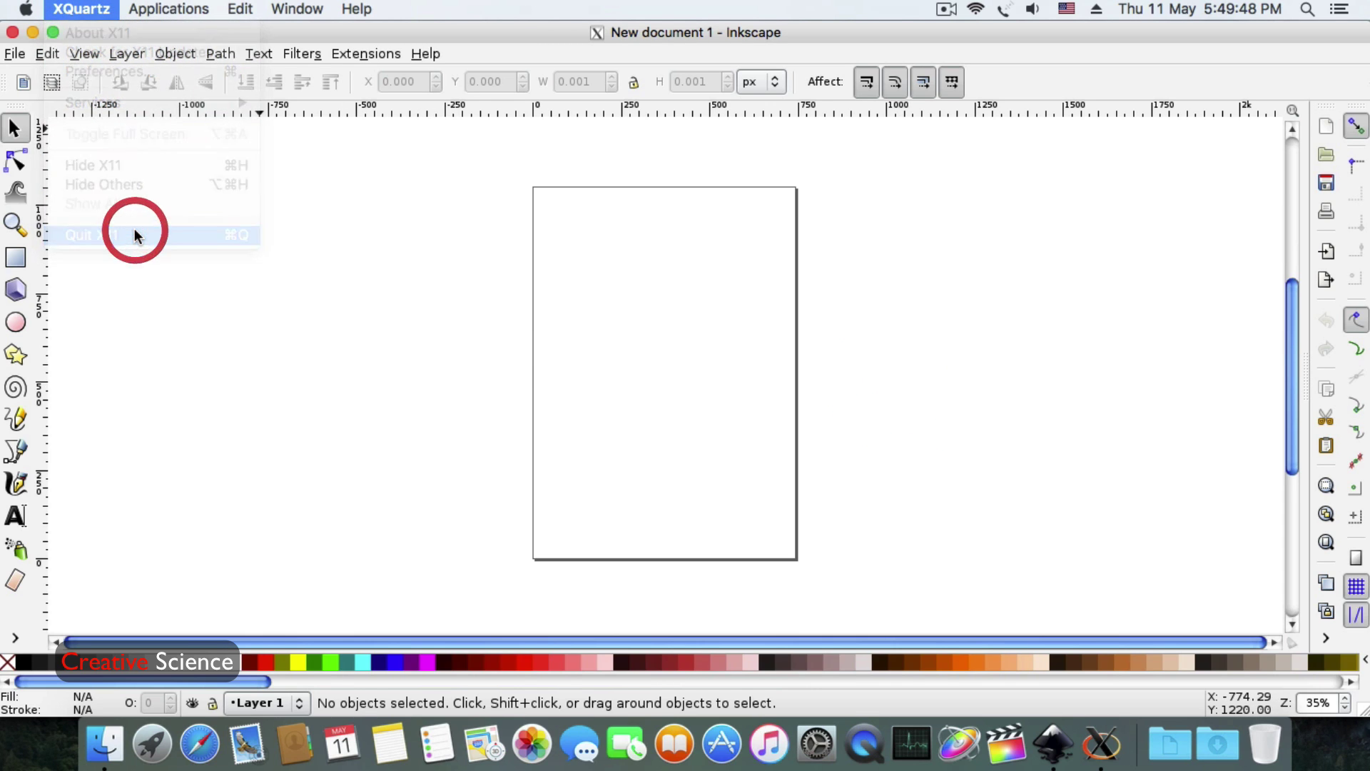
pyautogui.click(832, 280)
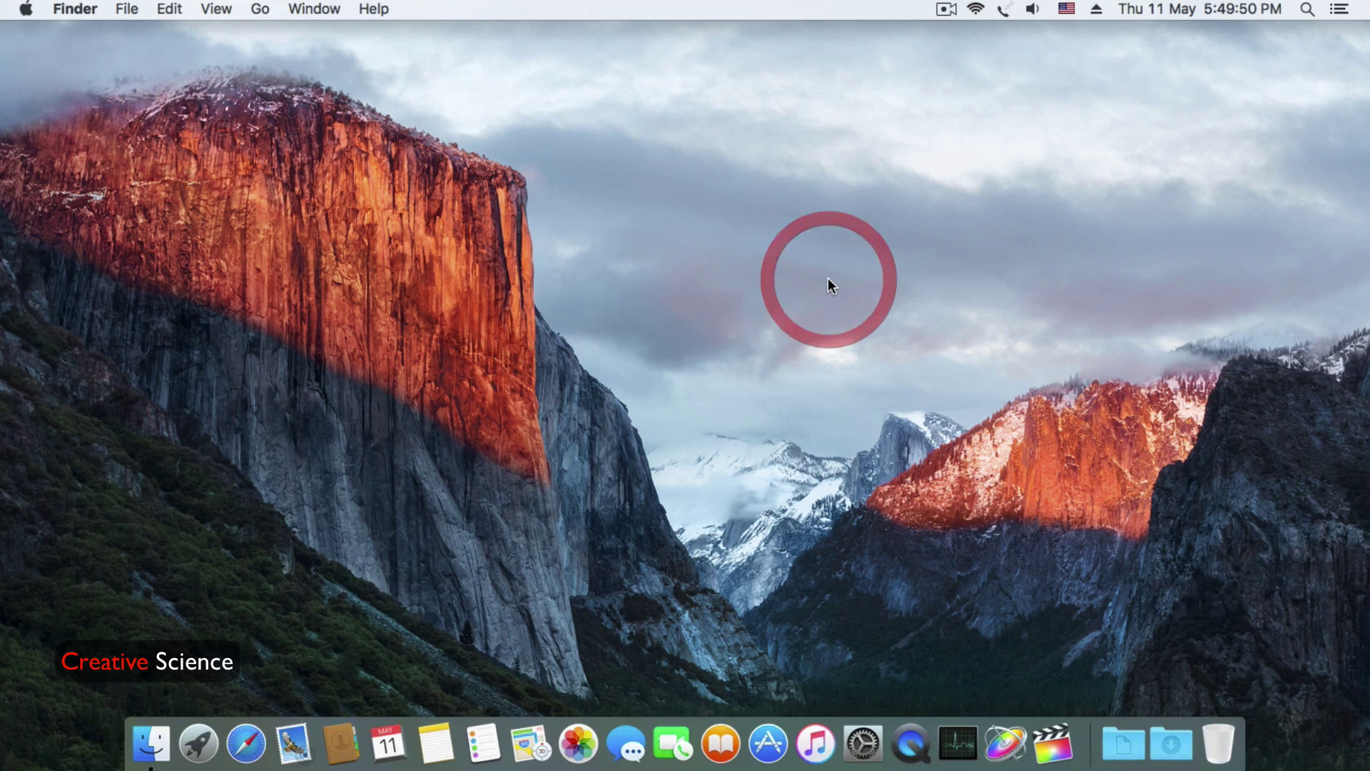
# - Unpack the inkscape-unicorn-master archive from Downloads and open its src folder
pyautogui.click(1174, 733)
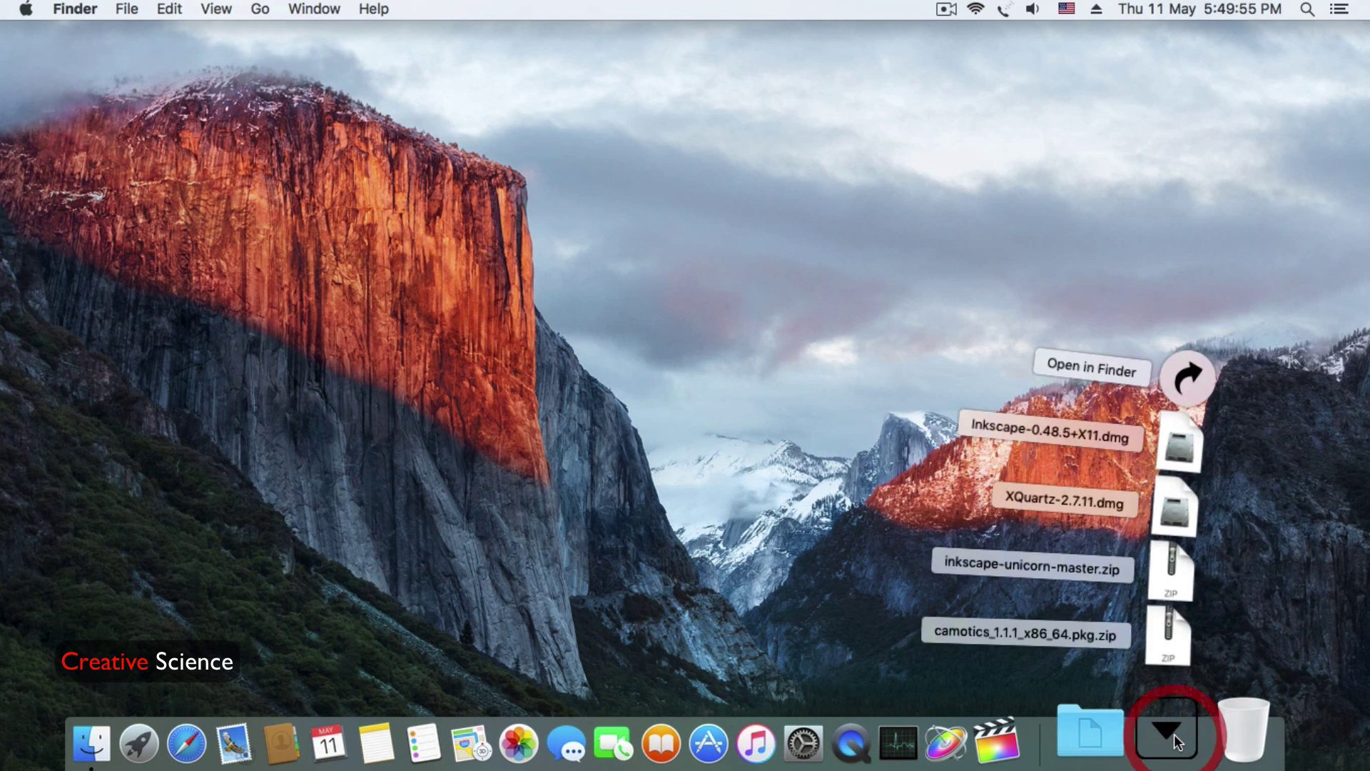
pyautogui.click(1188, 575)
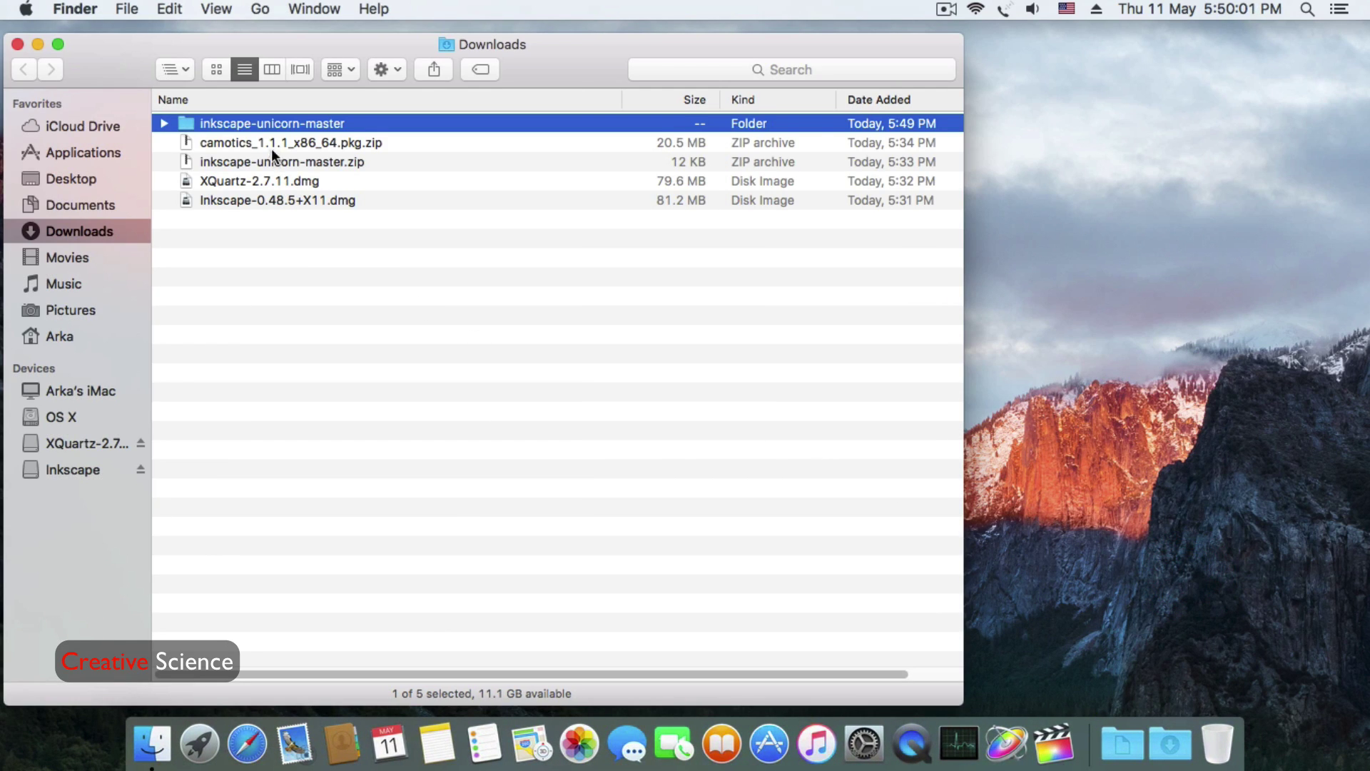
pyautogui.doubleClick(207, 123)
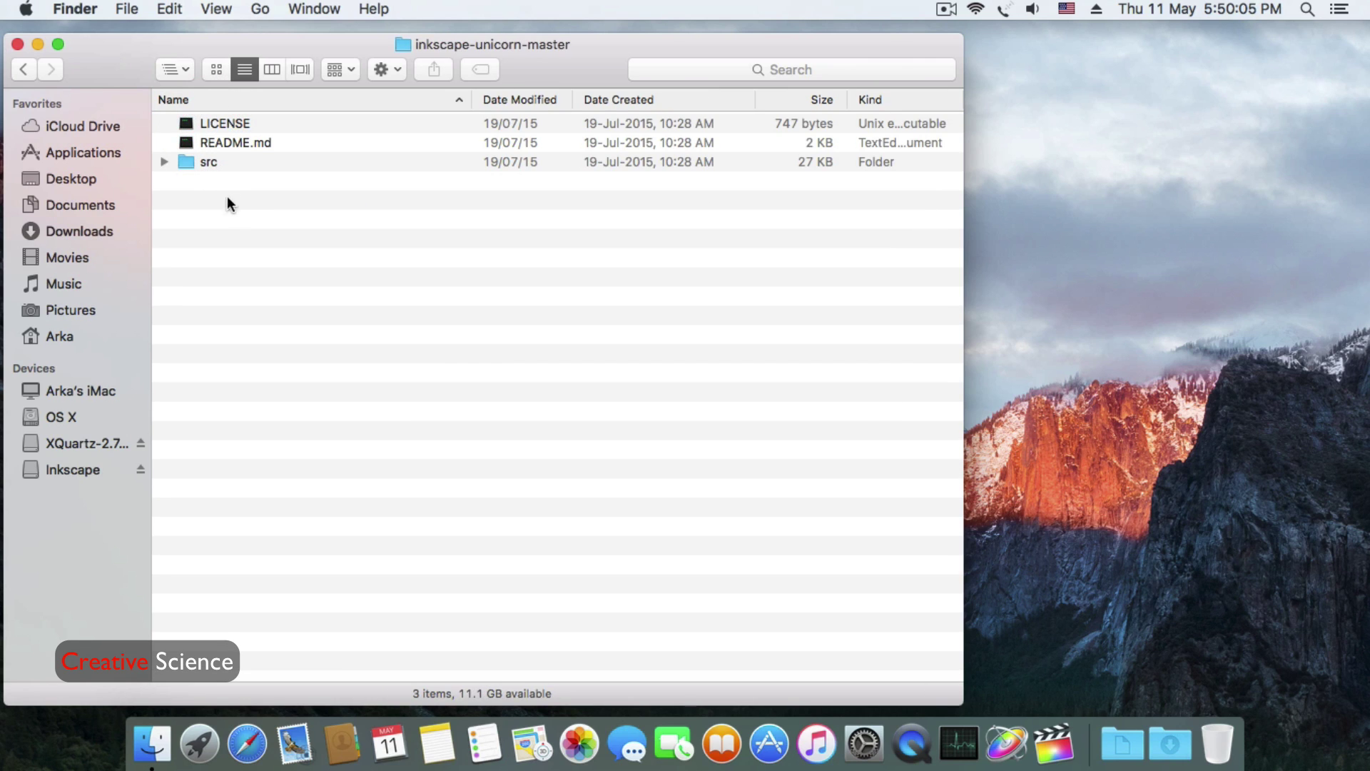
pyautogui.doubleClick(195, 161)
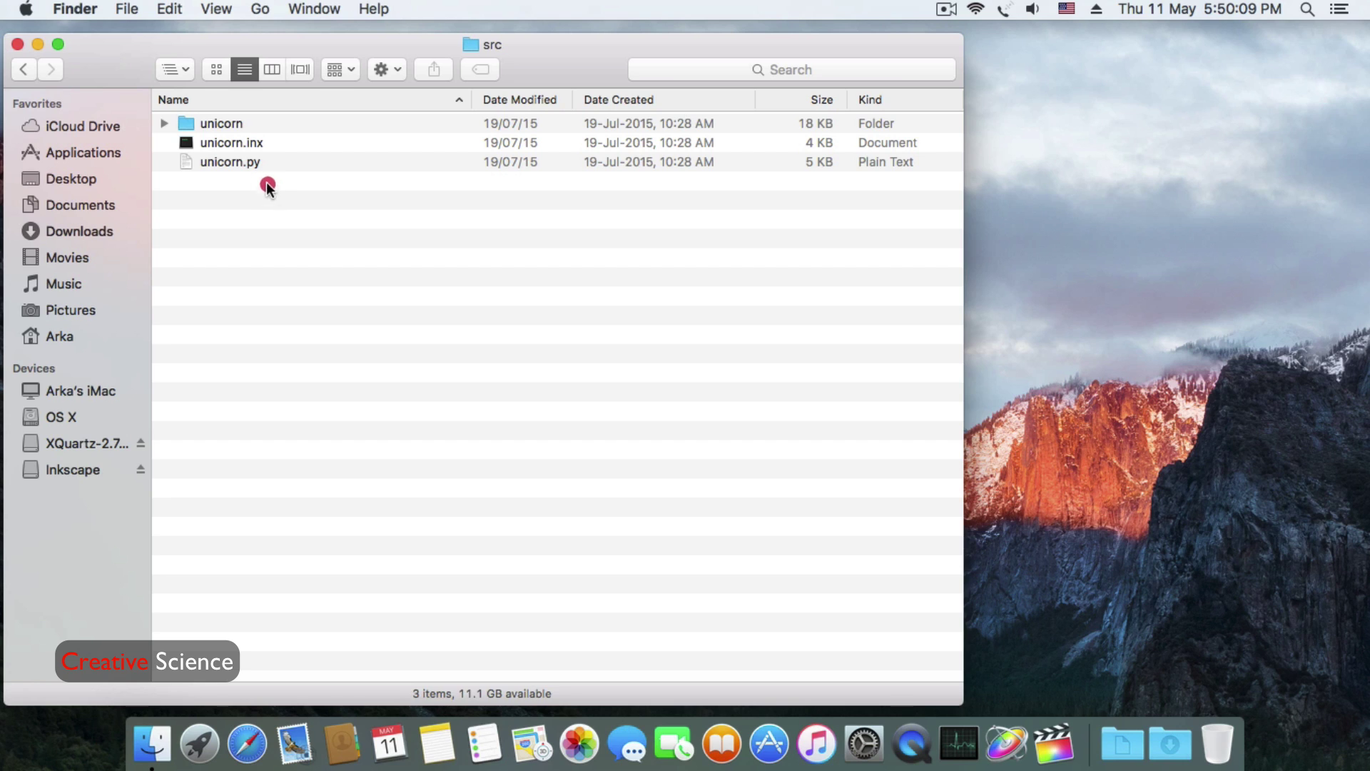
# - Copy the unicorn folder, unicorn.inx and unicorn.py, then close the src window
pyautogui.moveTo(266, 183); pyautogui.dragTo(211, 127)
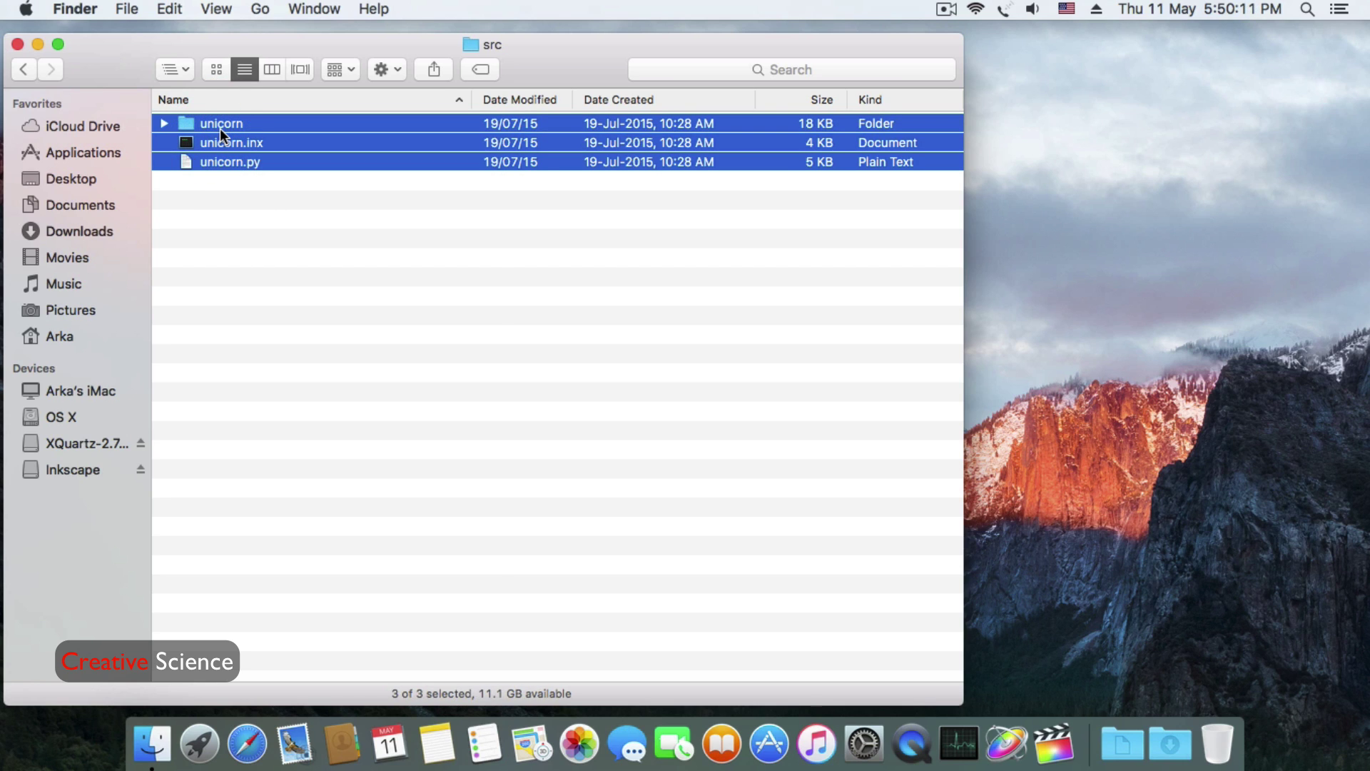
pyautogui.rightClick(220, 127)
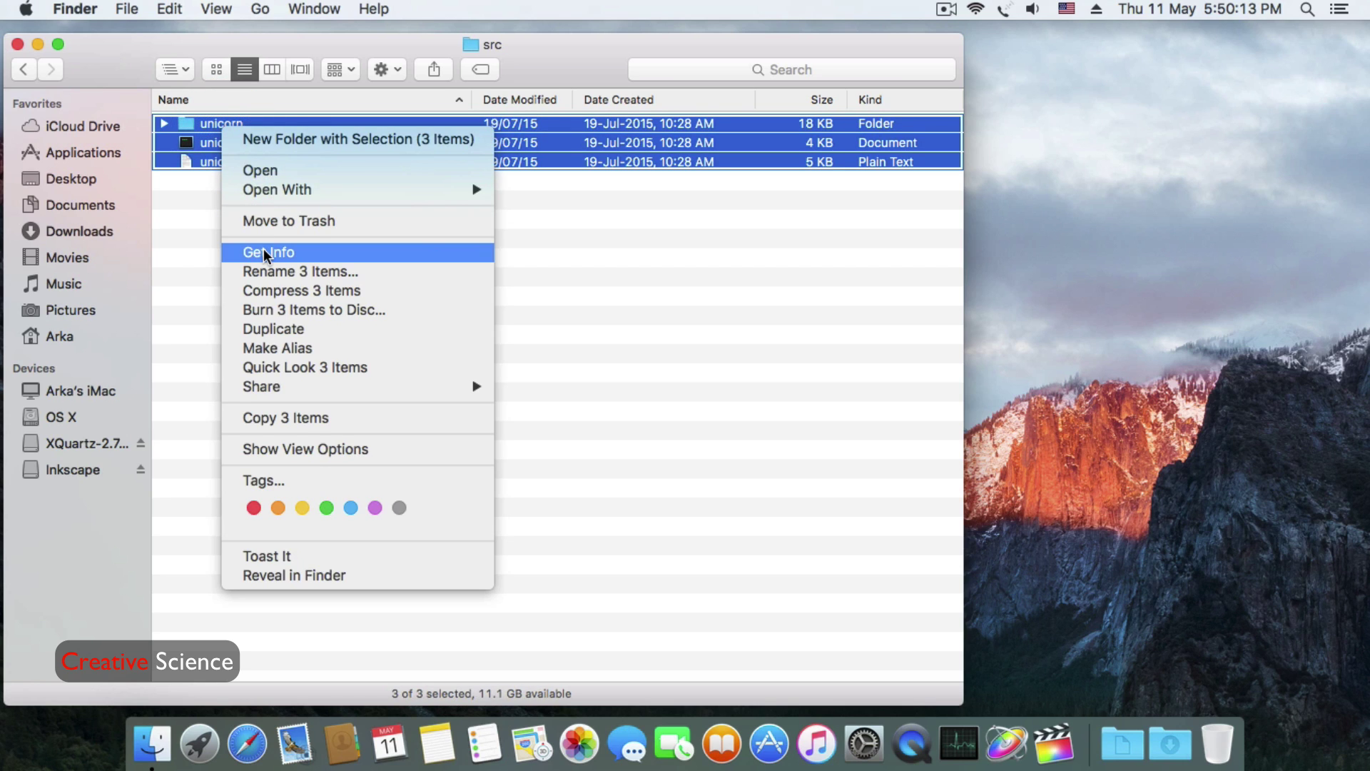
pyautogui.click(300, 418)
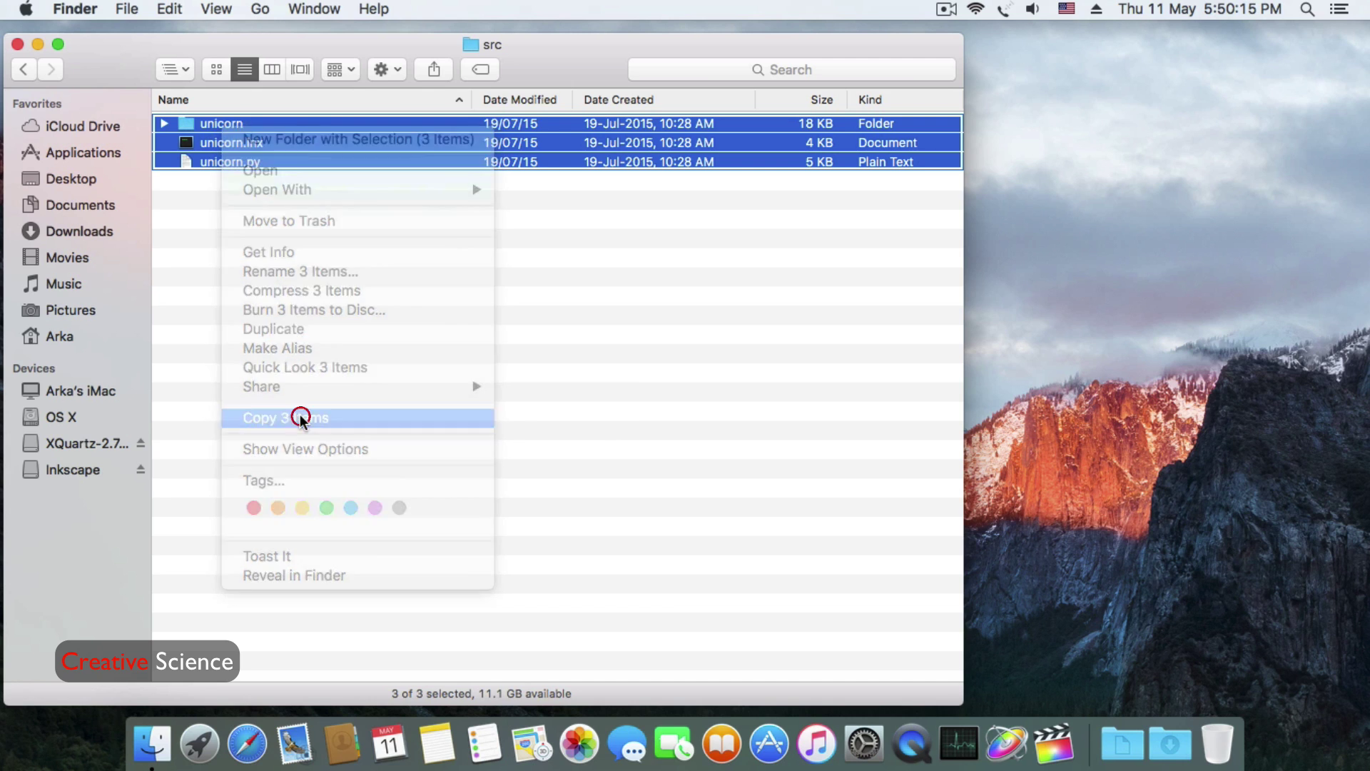
pyautogui.click(17, 45)
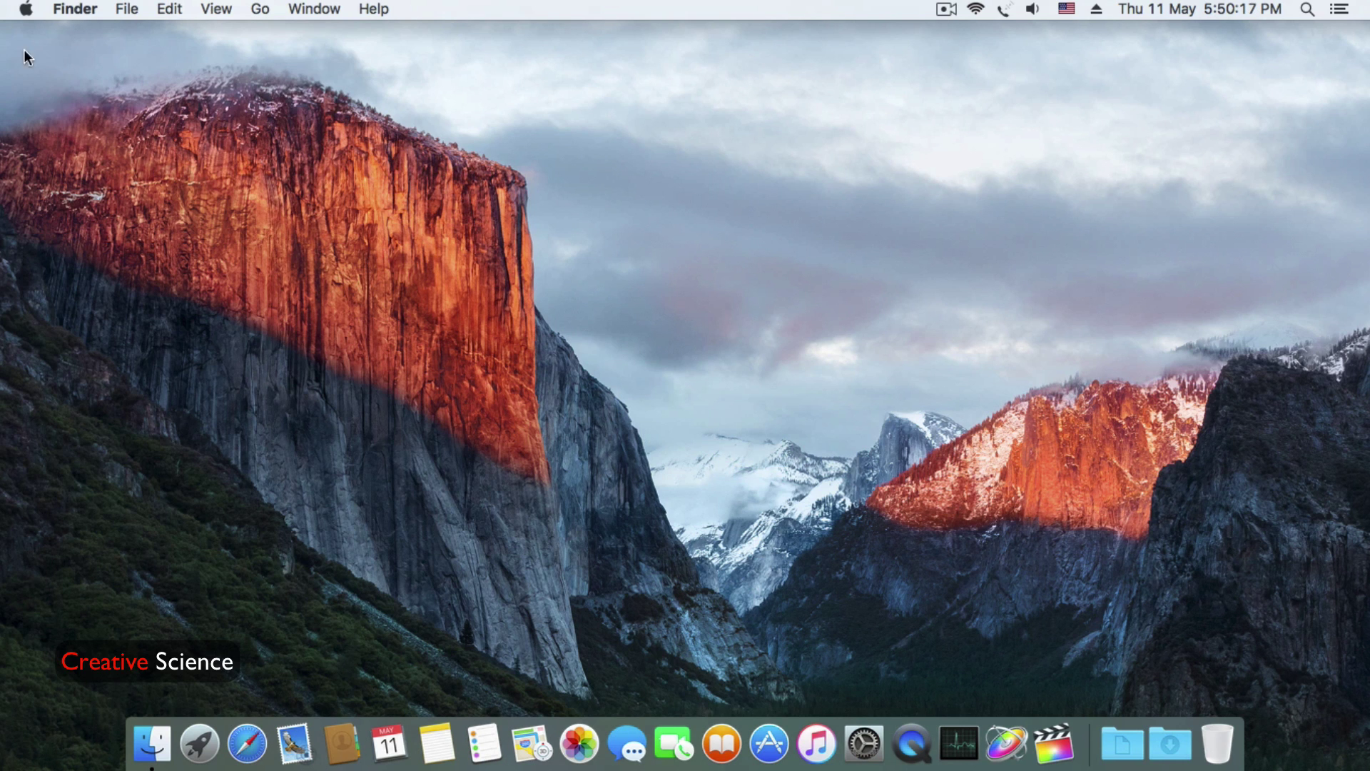
# - Show the package contents of Inkscape in the Applications folder
pyautogui.click(152, 735)
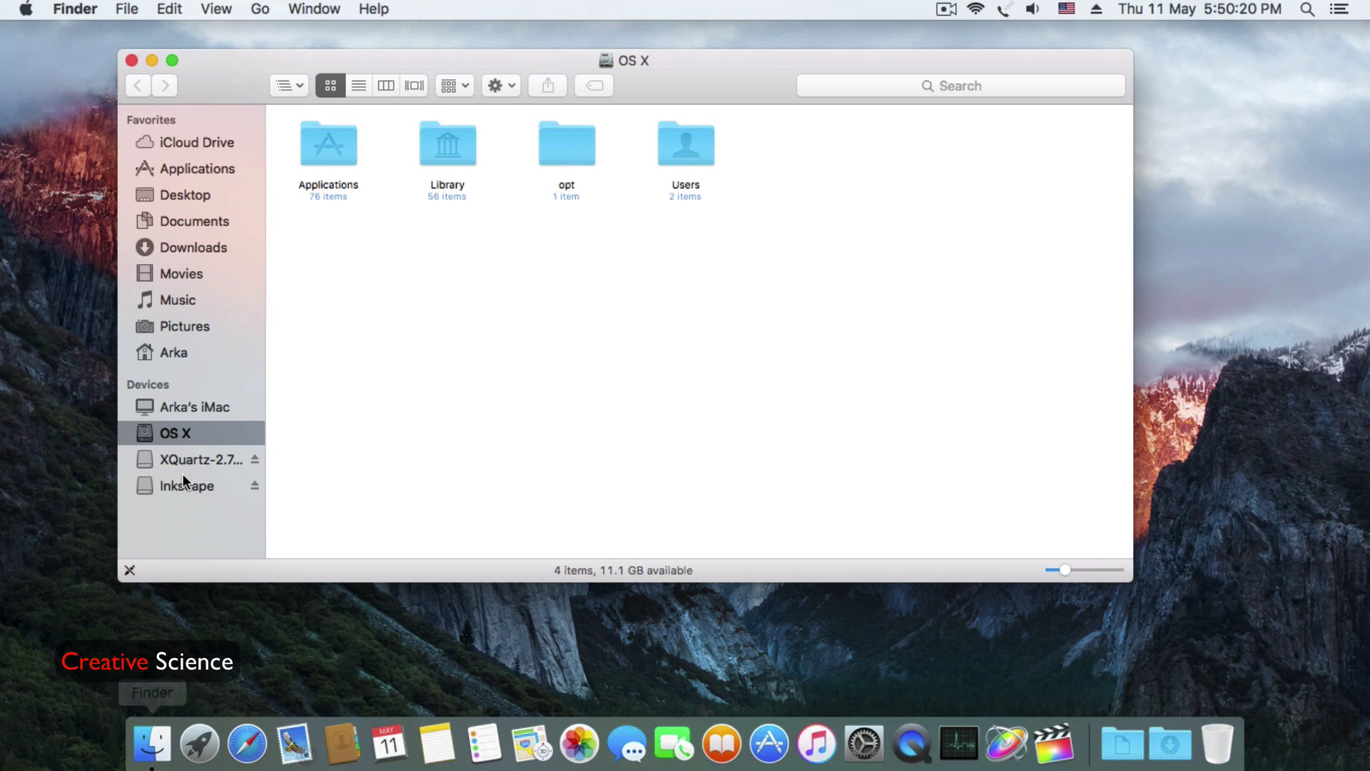
pyautogui.click(209, 167)
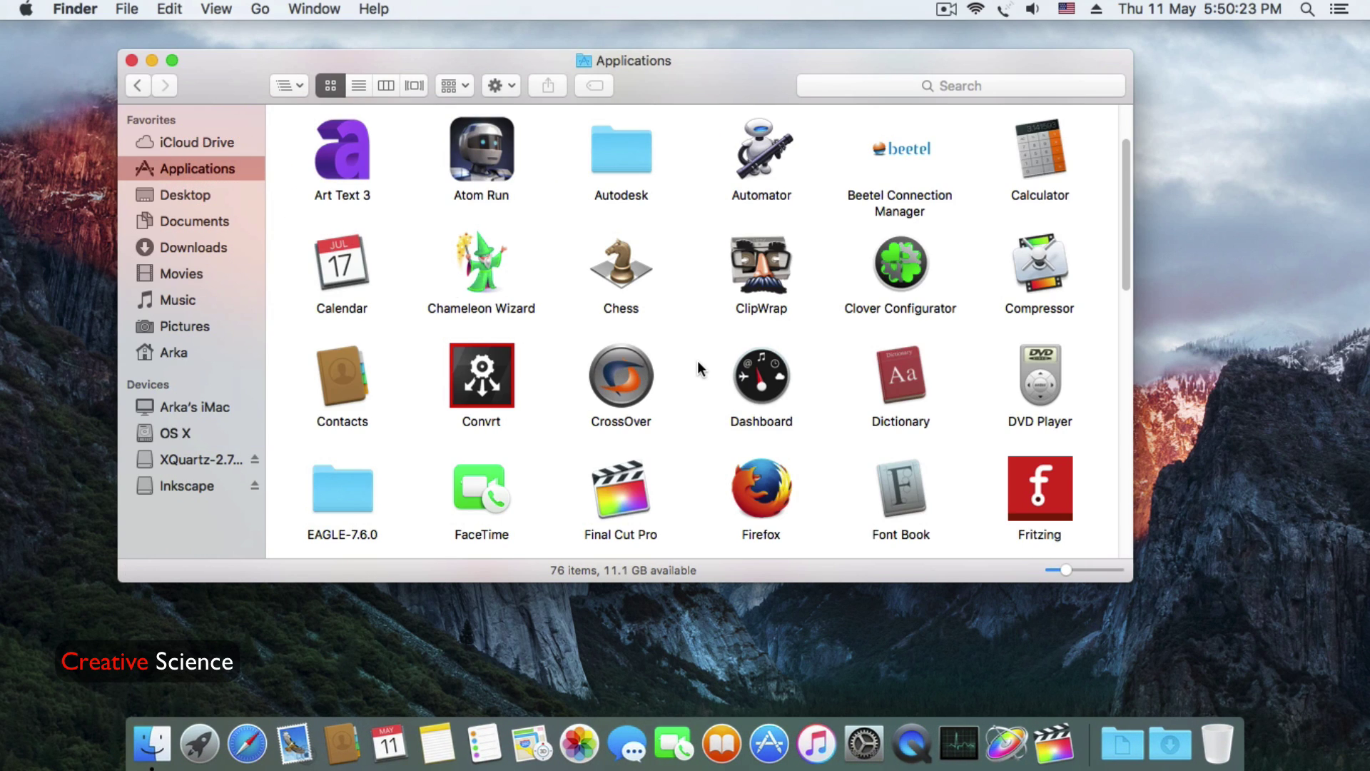
pyautogui.scroll(-1, 697, 354)
pyautogui.scroll(-2, 742, 371)
pyautogui.scroll(-3, 785, 389)
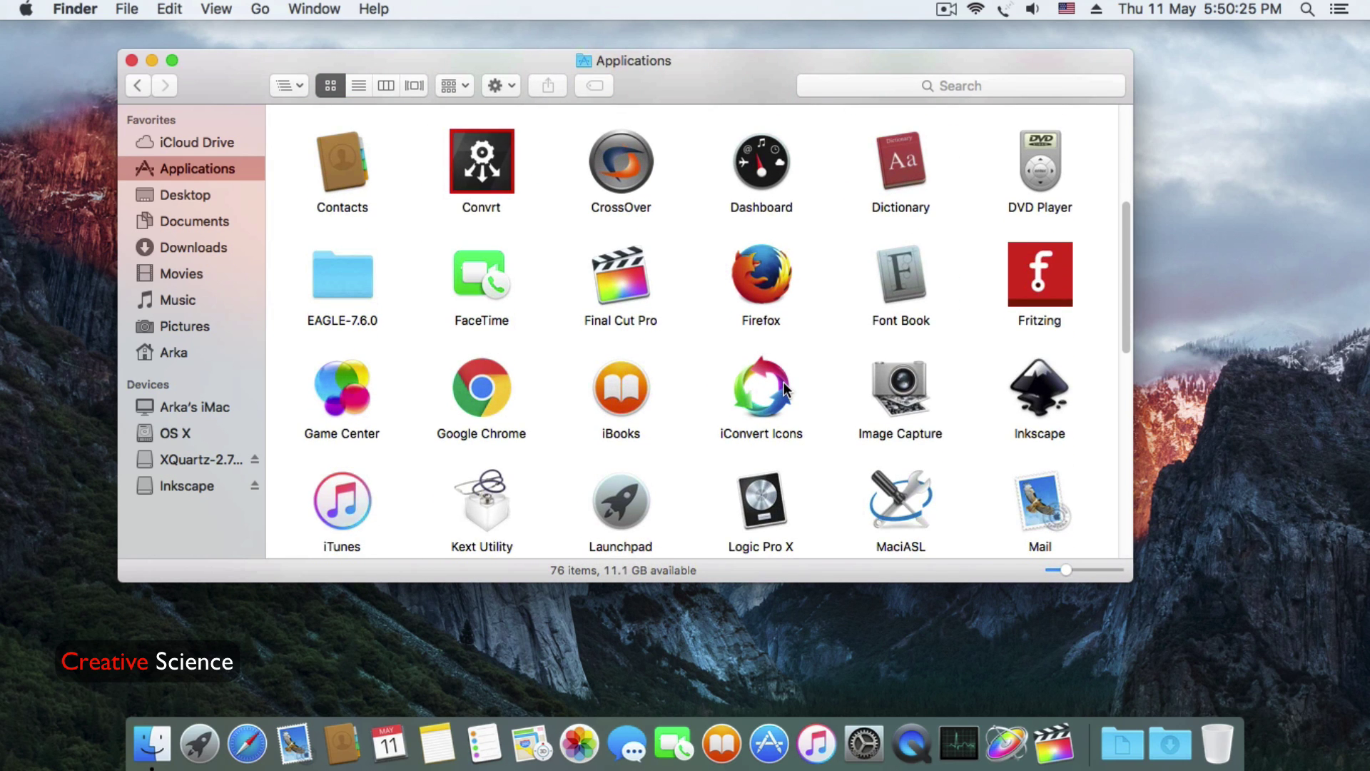
pyautogui.rightClick(1039, 385)
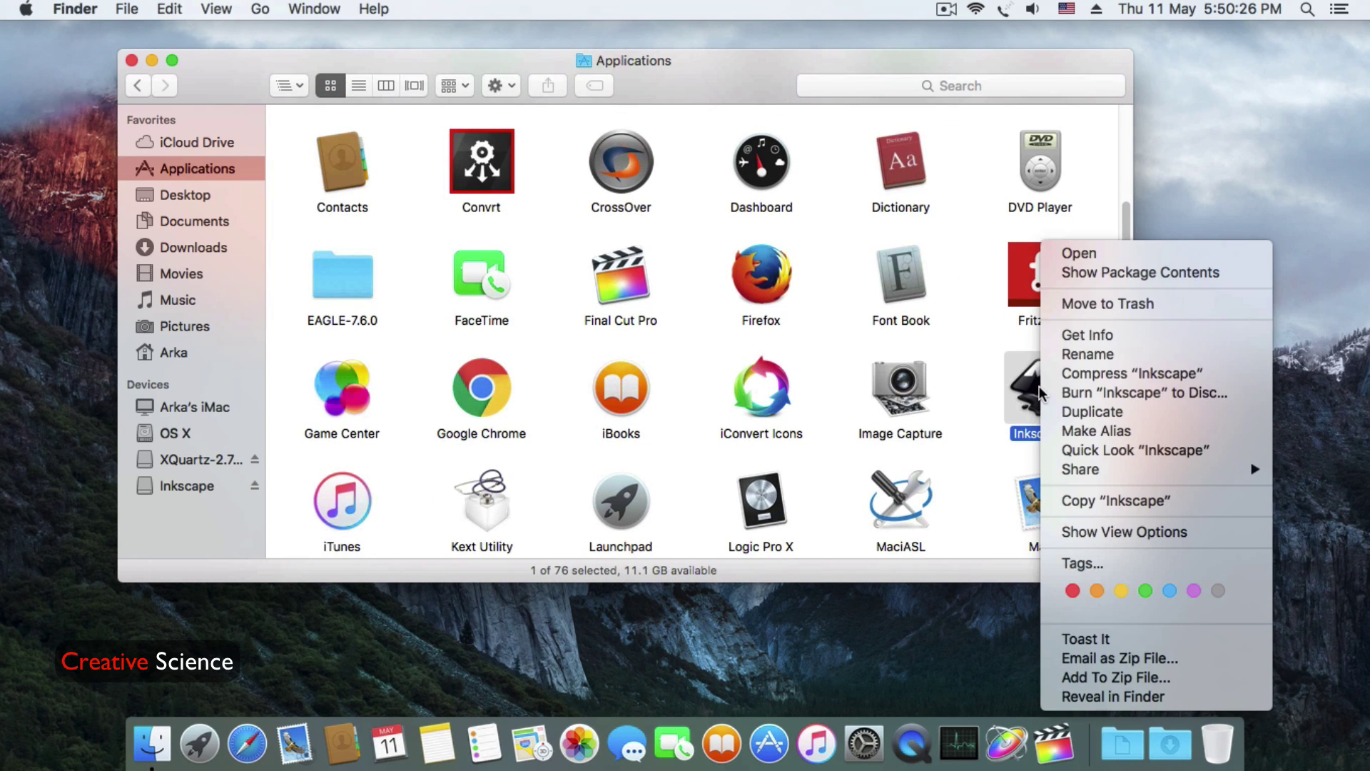
pyautogui.click(1090, 272)
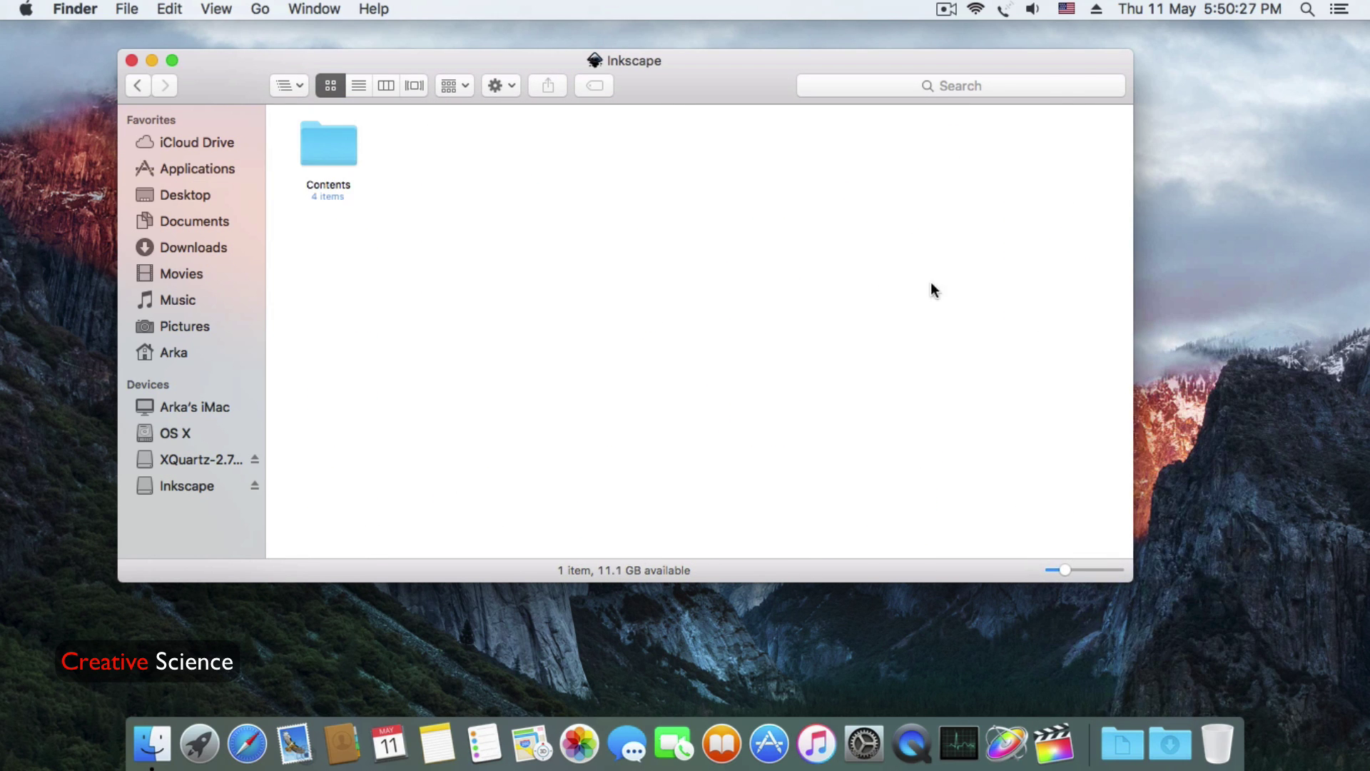
# - Paste the three unicorn items into Contents/Resources/extensions inside the Inkscape package
pyautogui.doubleClick(339, 149)
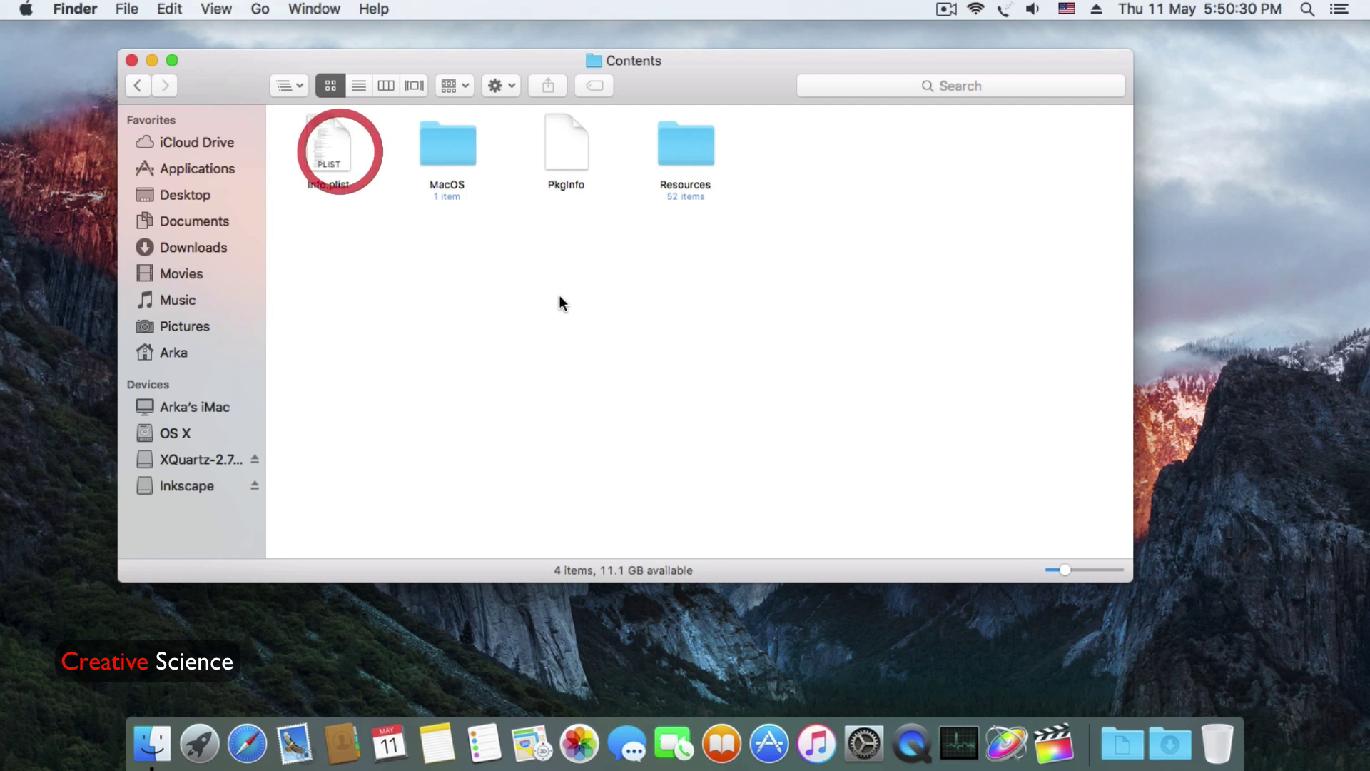
pyautogui.doubleClick(703, 141)
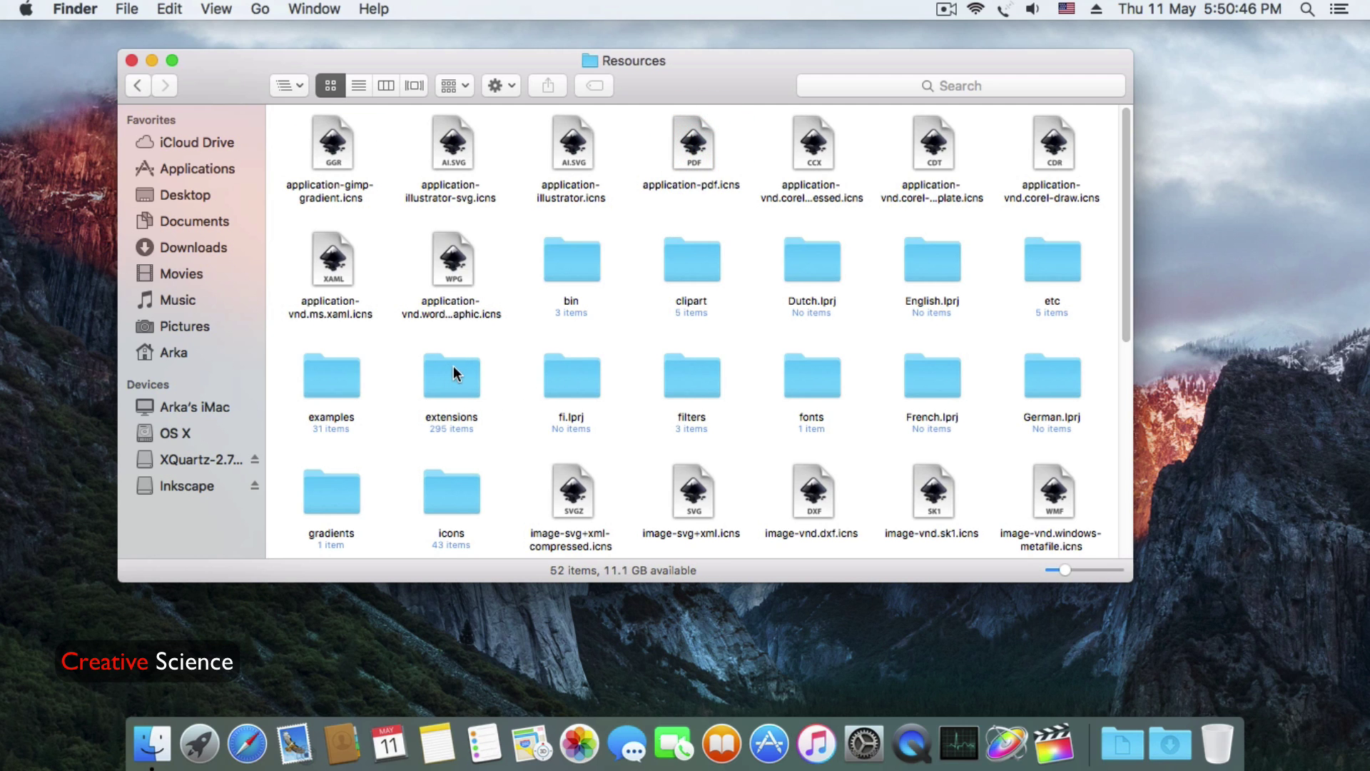
pyautogui.doubleClick(452, 386)
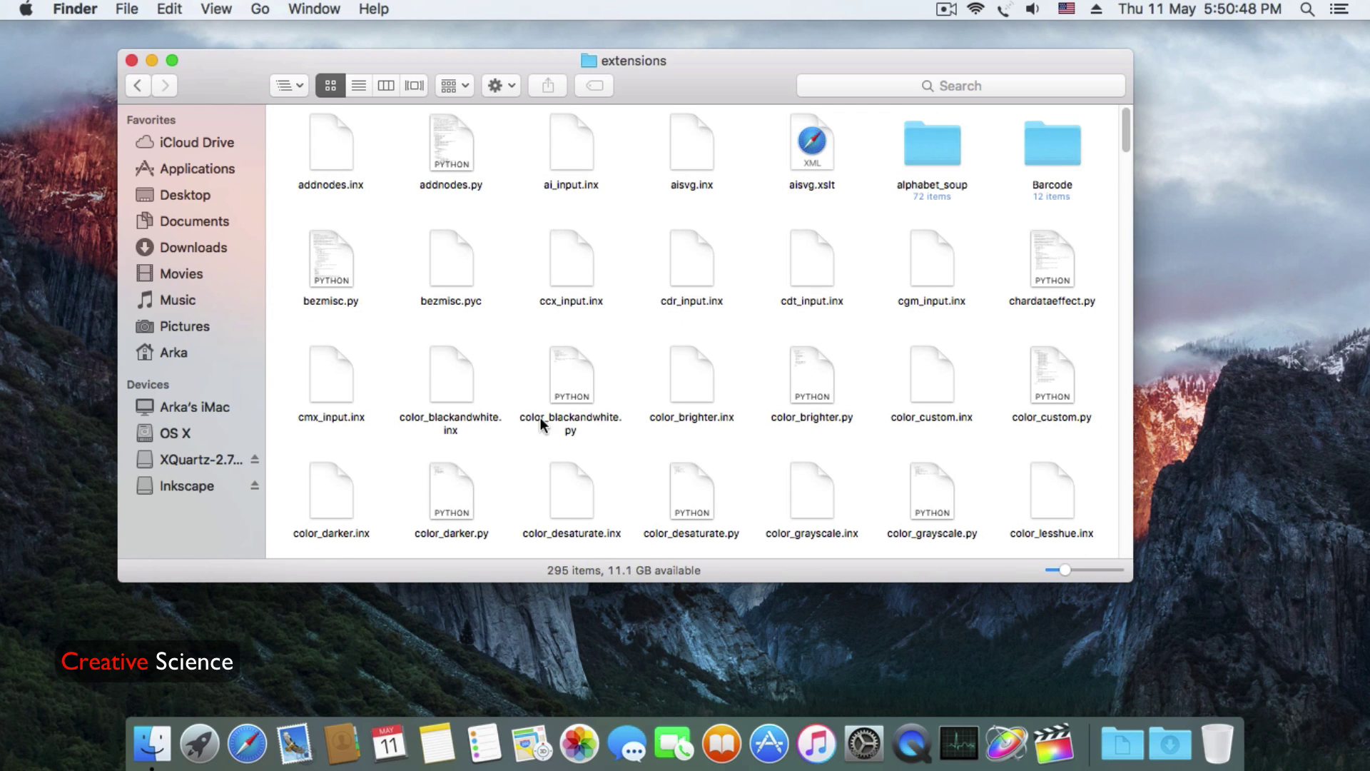
pyautogui.rightClick(622, 239)
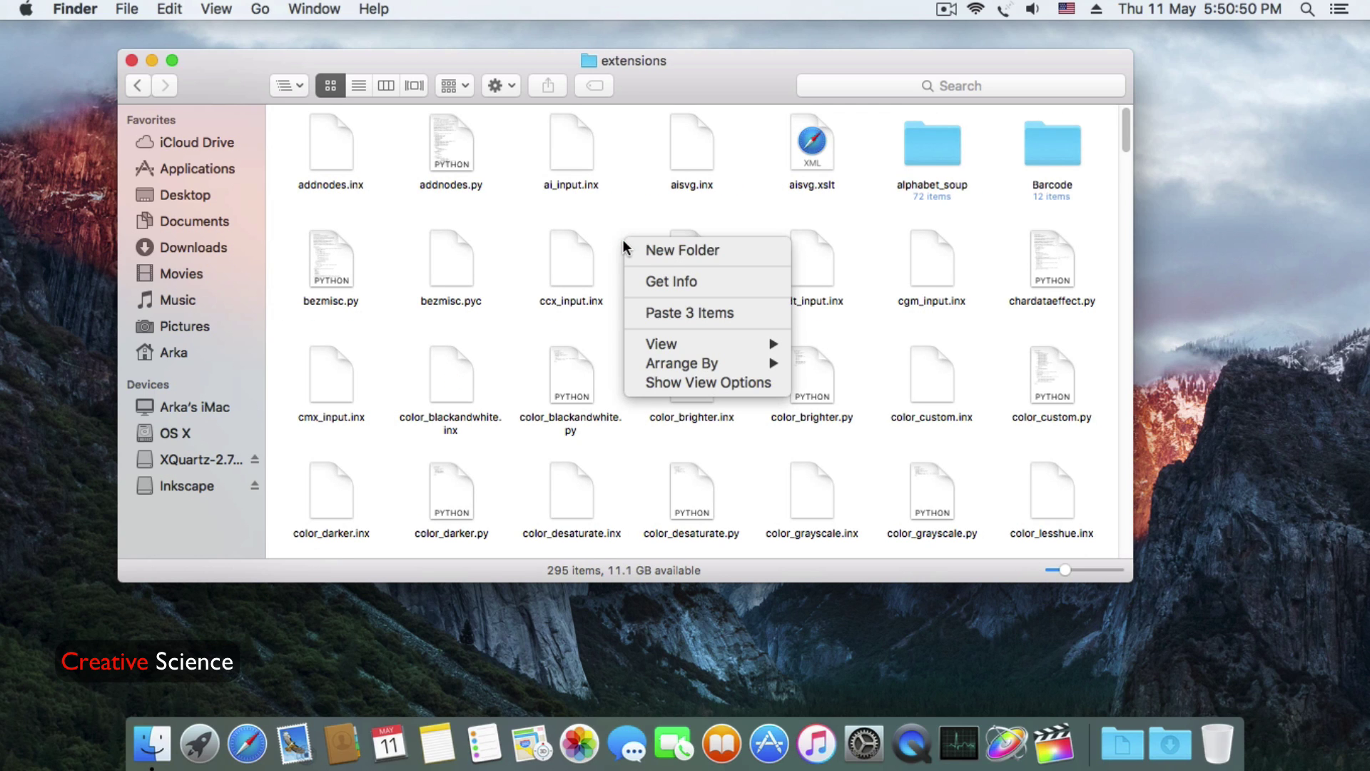
pyautogui.click(648, 310)
pyautogui.moveTo(172, 119)
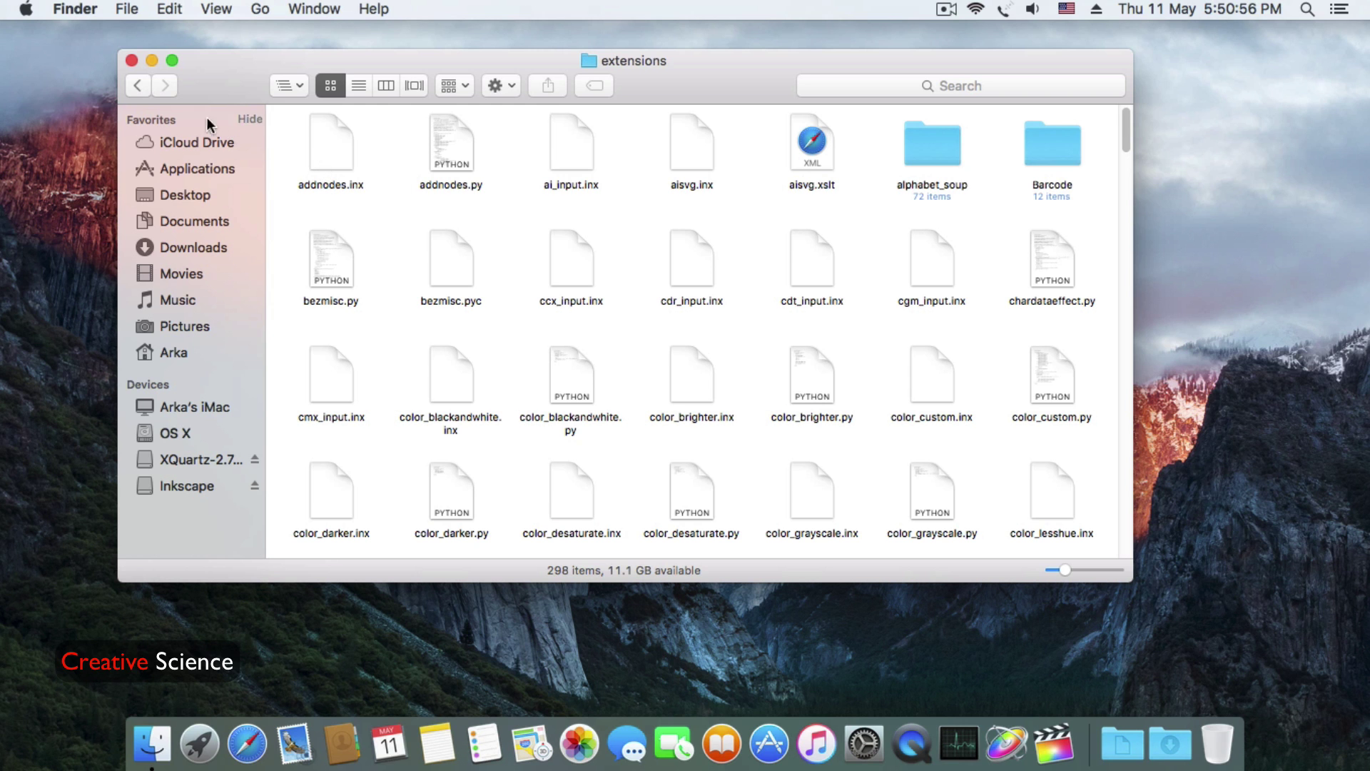
# - Close the extensions window and relaunch Inkscape from Launchpad
pyautogui.click(132, 61)
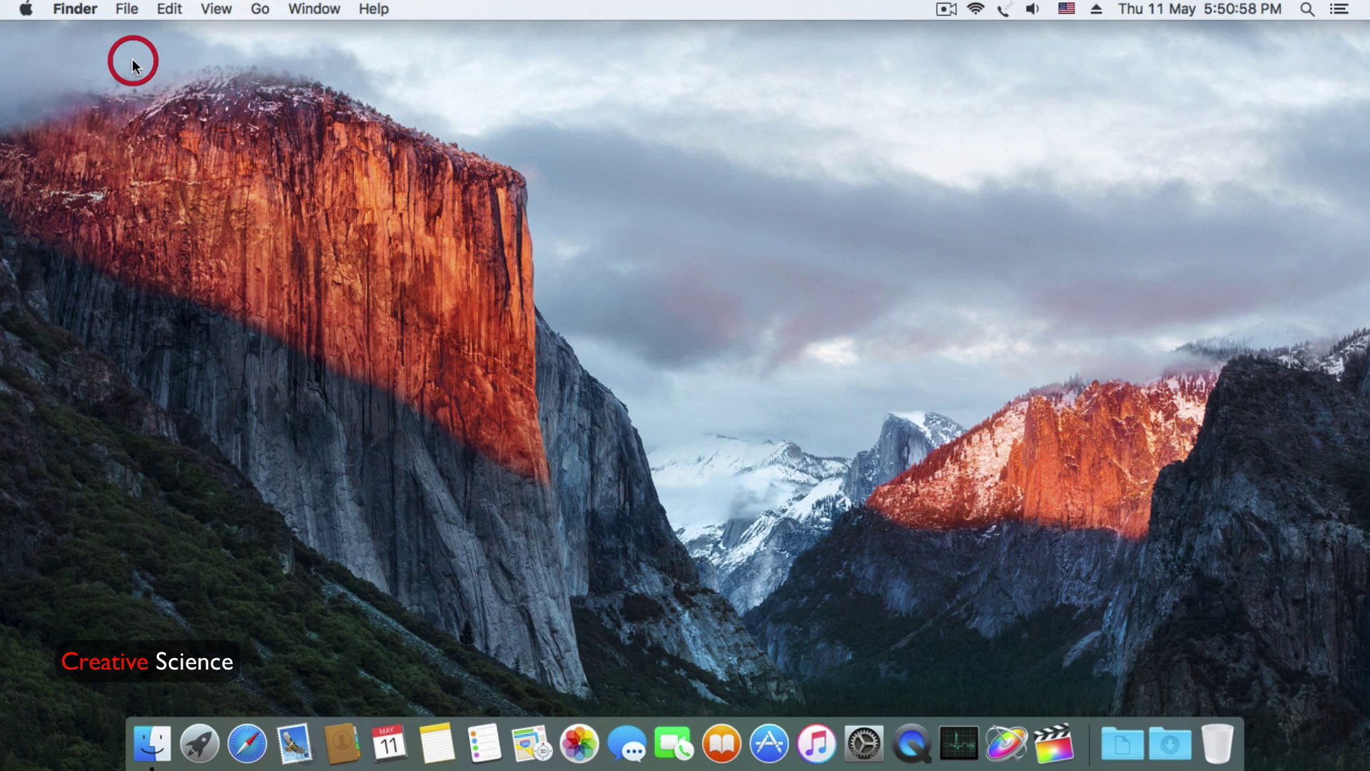
pyautogui.click(198, 735)
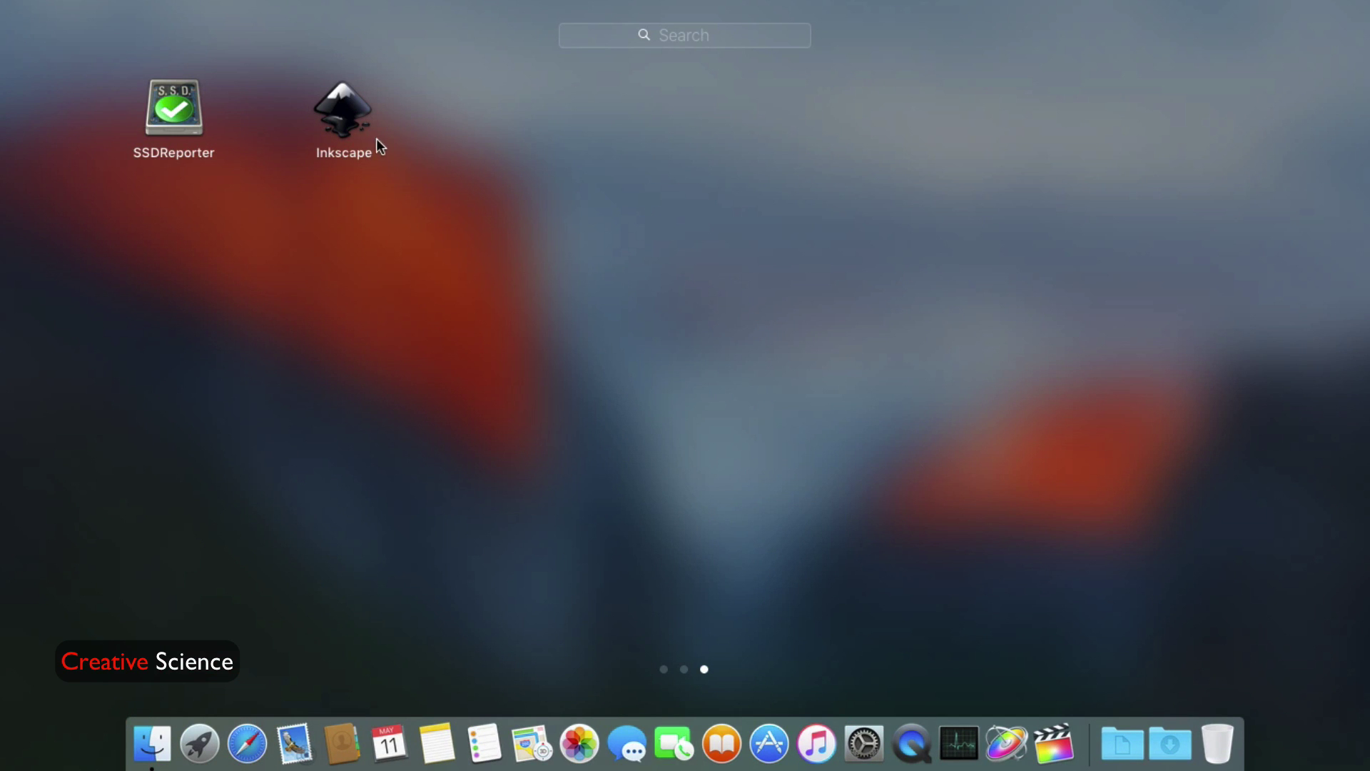
pyautogui.click(343, 110)
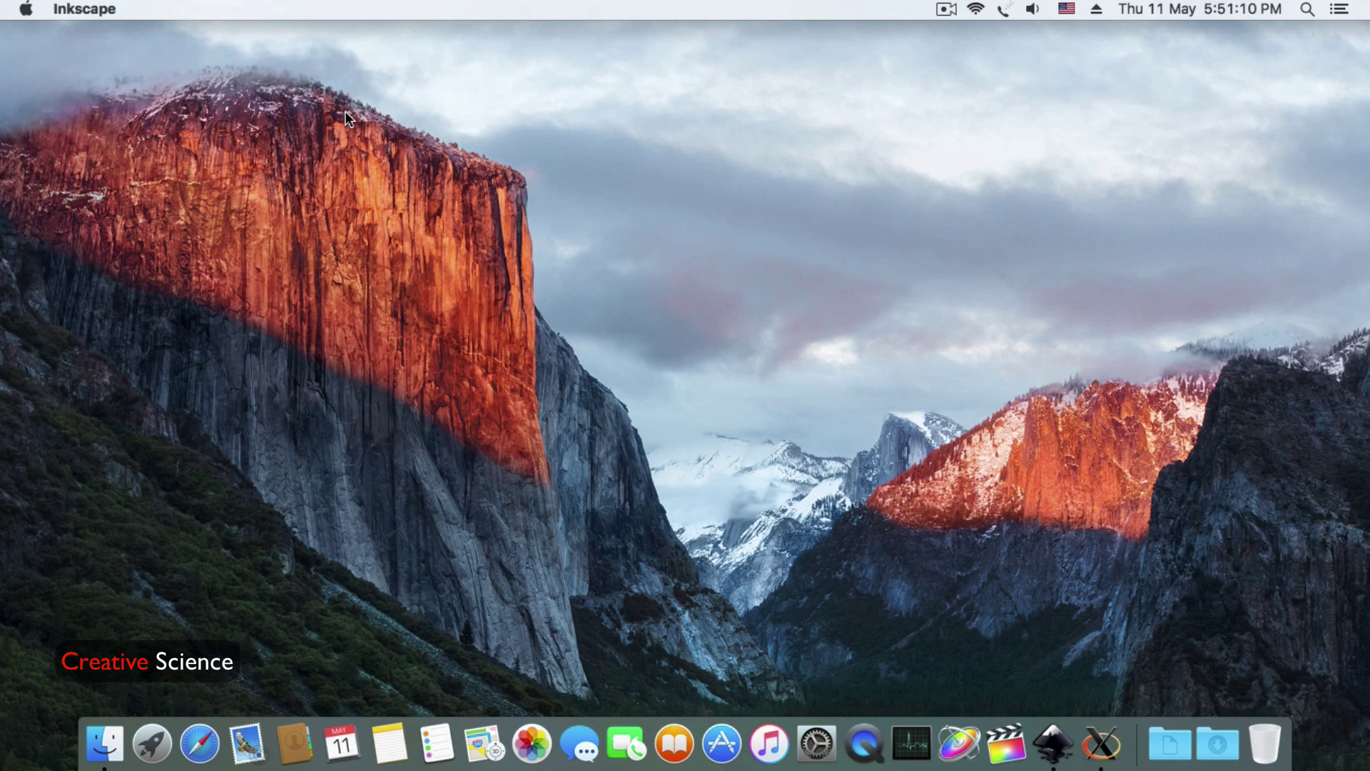
# - Maximize Inkscape and confirm MakerBot Unicorn G-Code is listed among Save As formats, then cancel
pyautogui.click(52, 31)
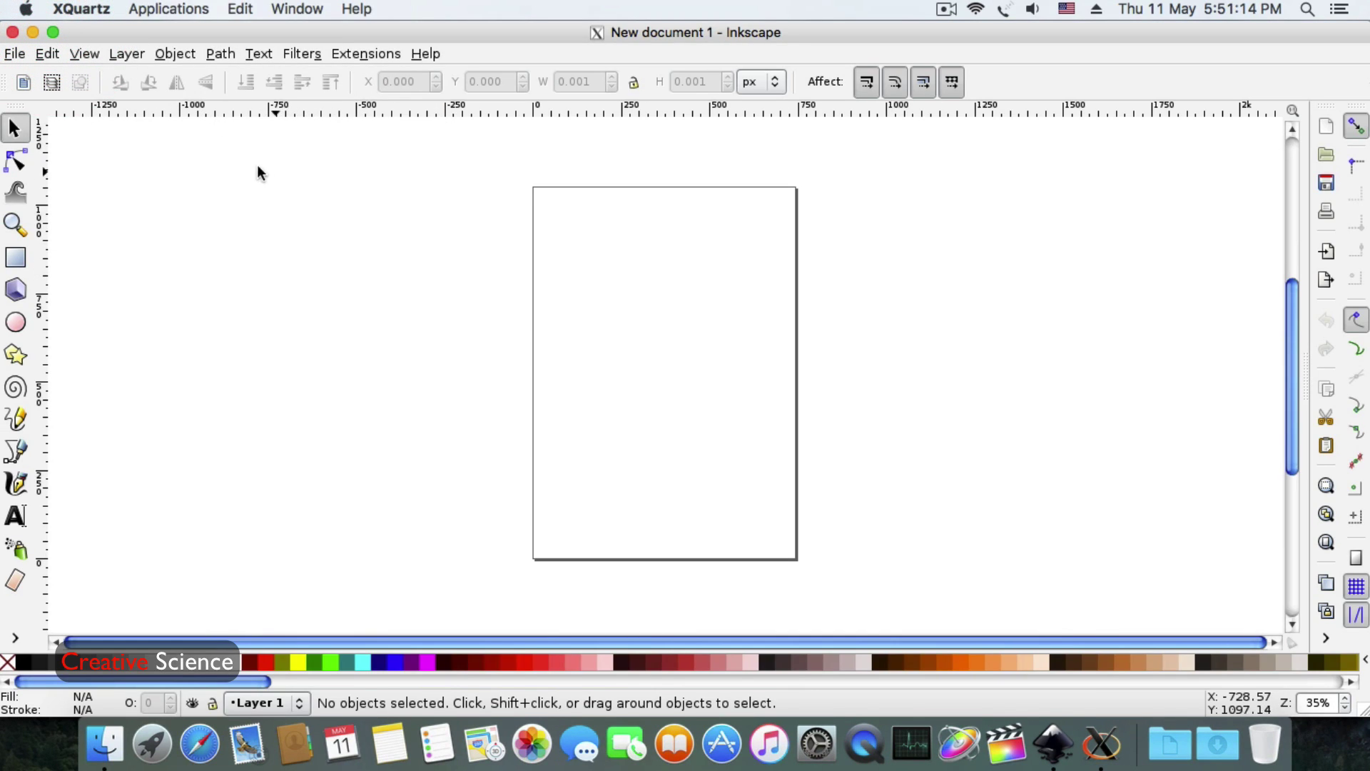
pyautogui.click(20, 55)
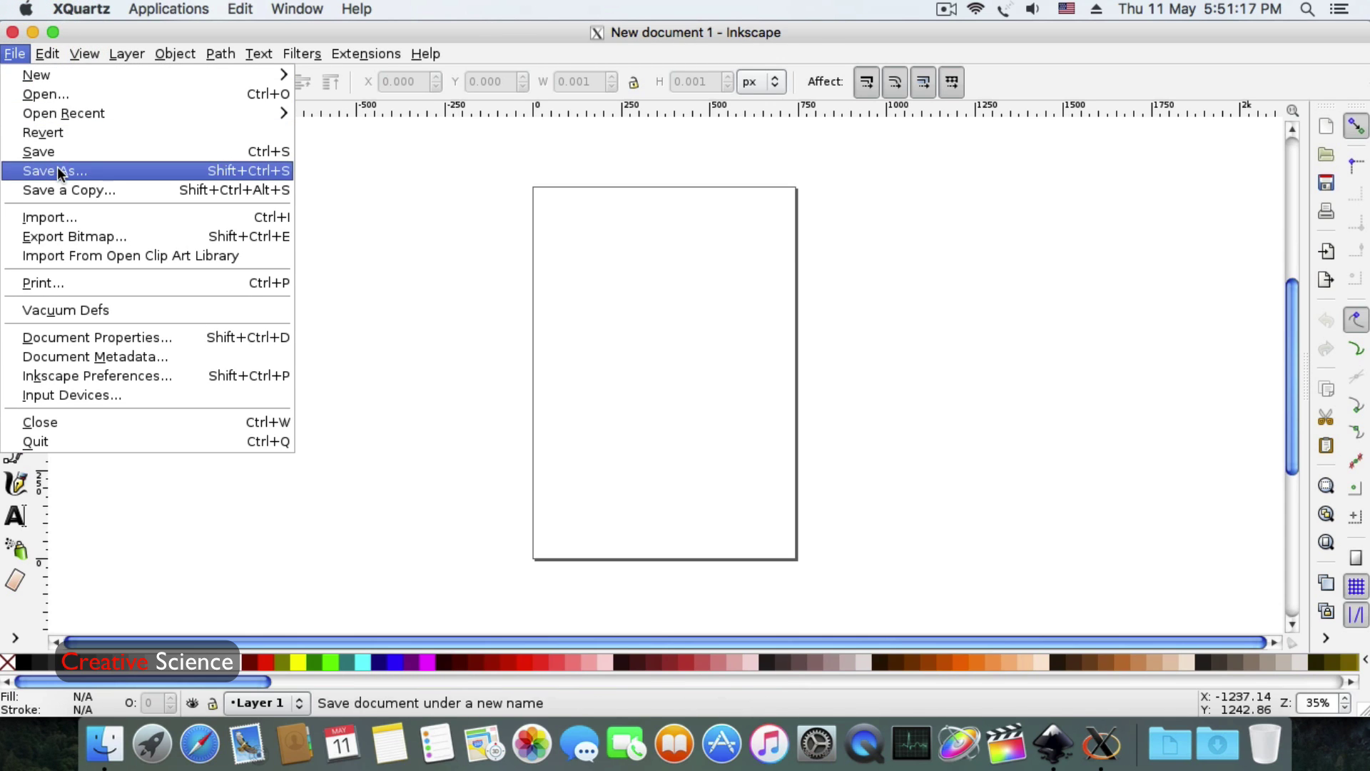
pyautogui.click(57, 171)
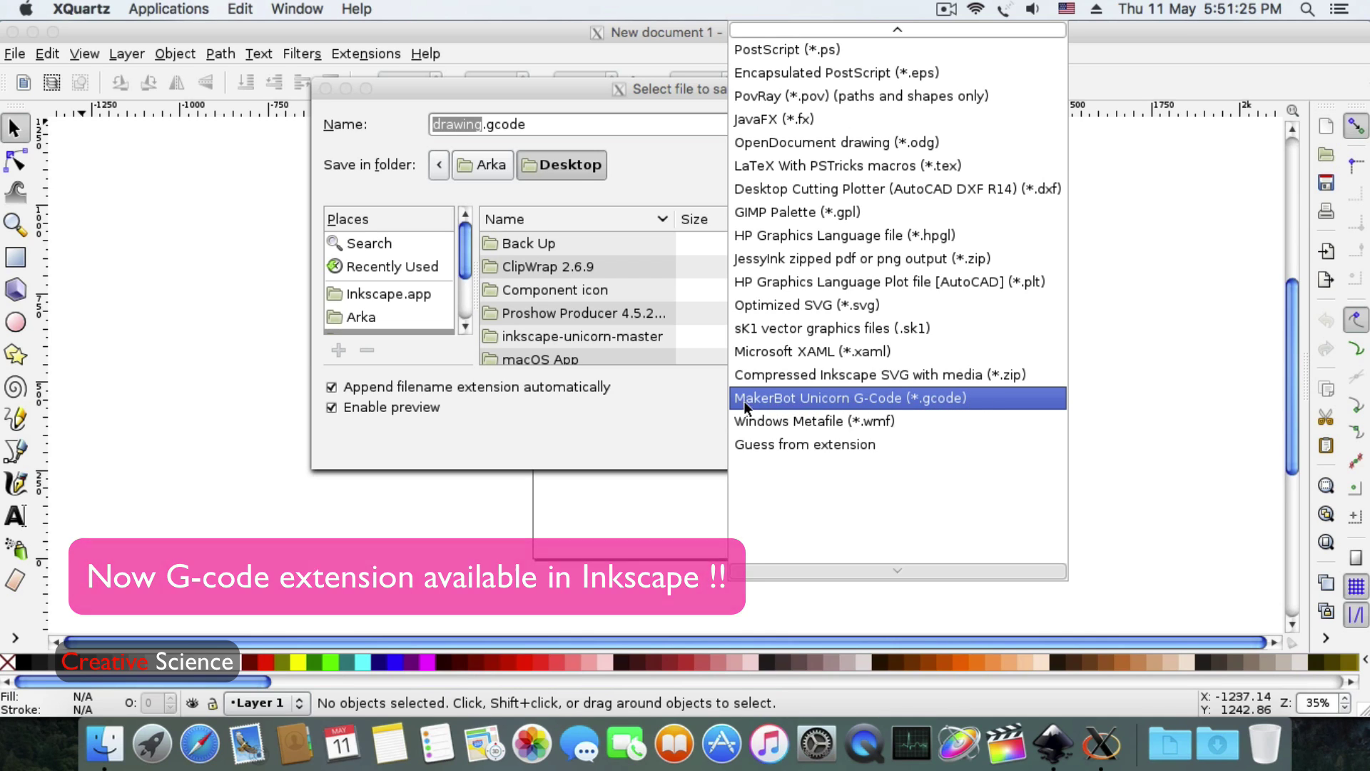
pyautogui.click(661, 410)
pyautogui.click(897, 444)
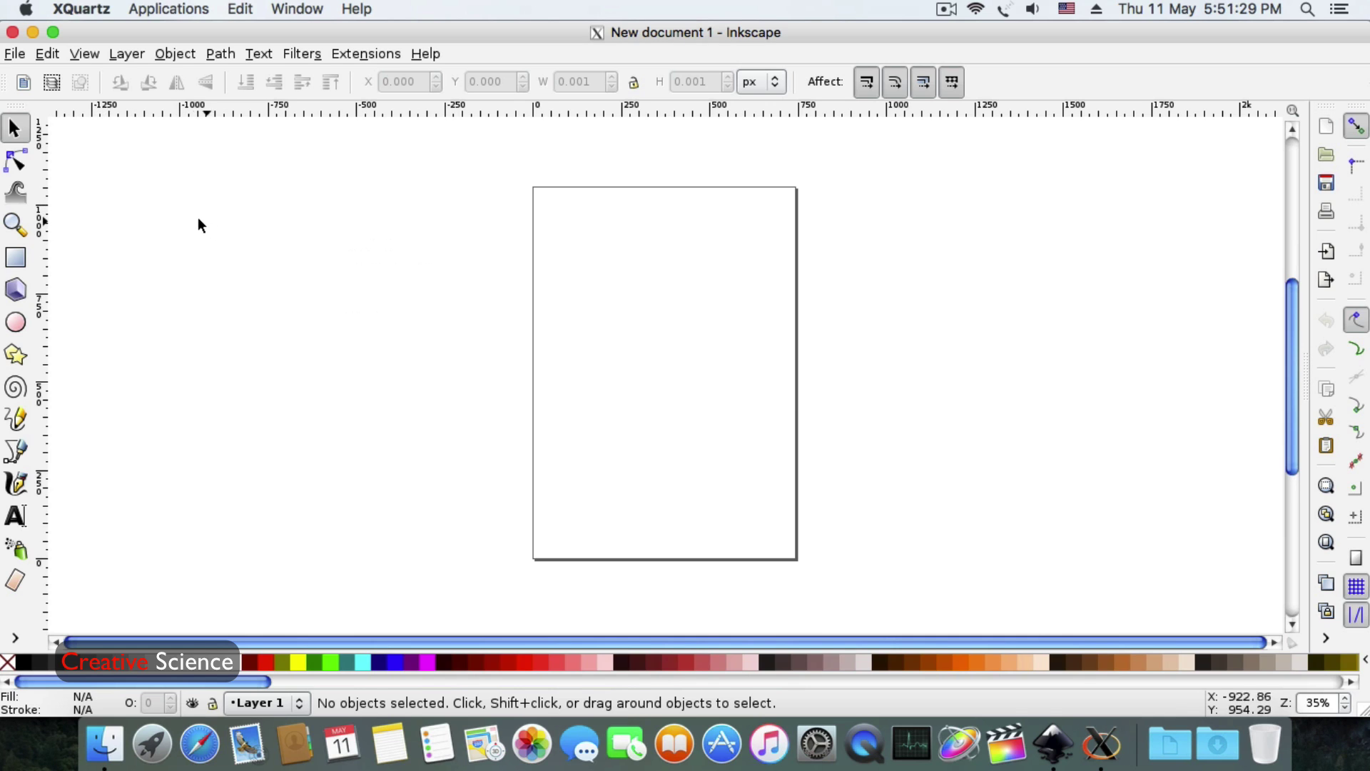
pyautogui.click(17, 54)
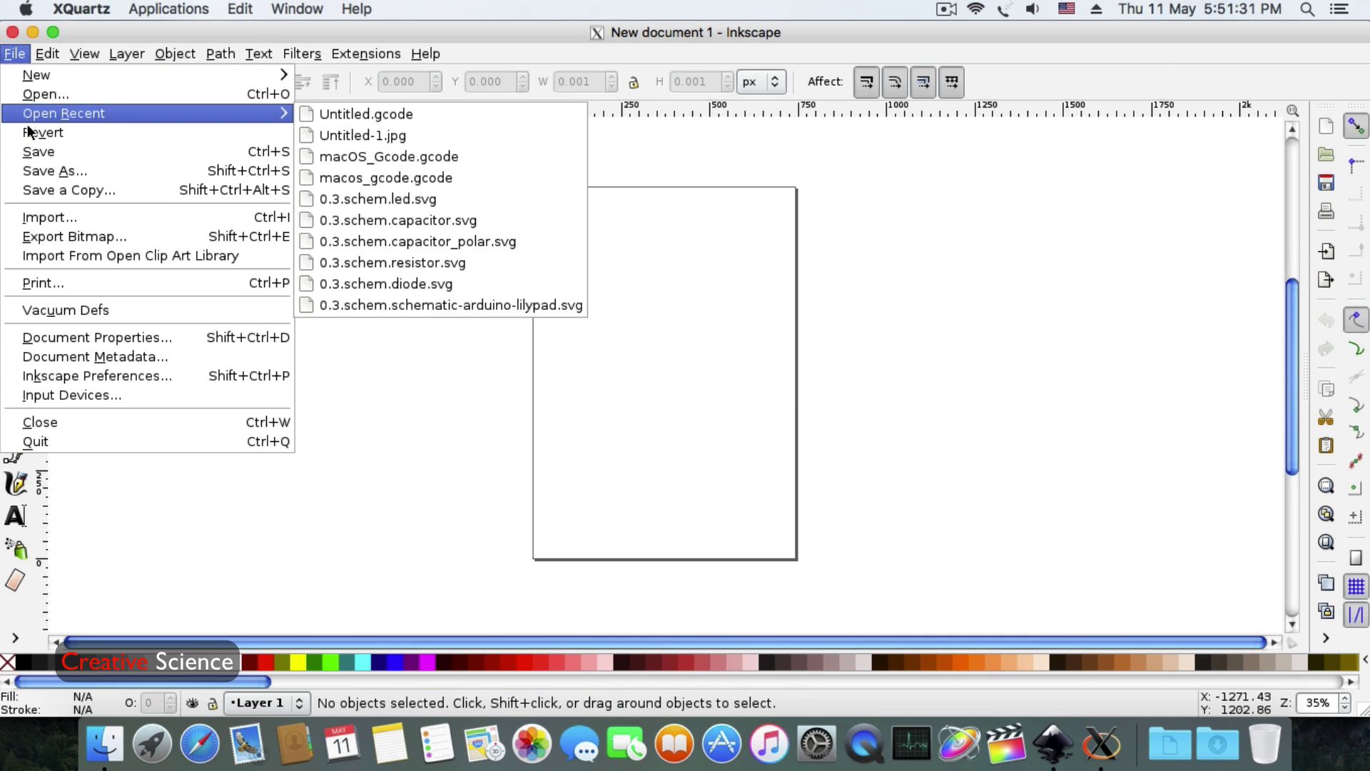
# - In Document Properties, set default and page units to mm and the page to 40 × 40
pyautogui.click(84, 331)
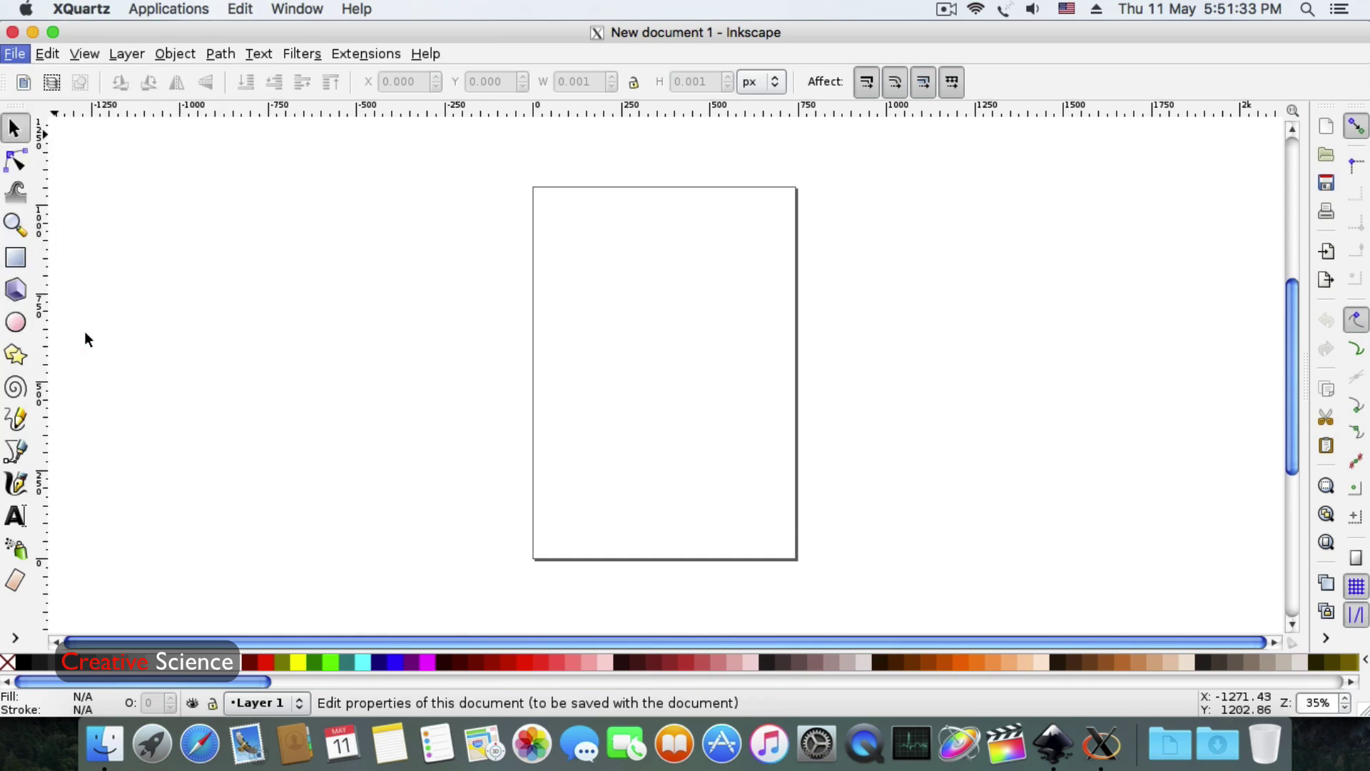
pyautogui.click(448, 133)
pyautogui.click(468, 61)
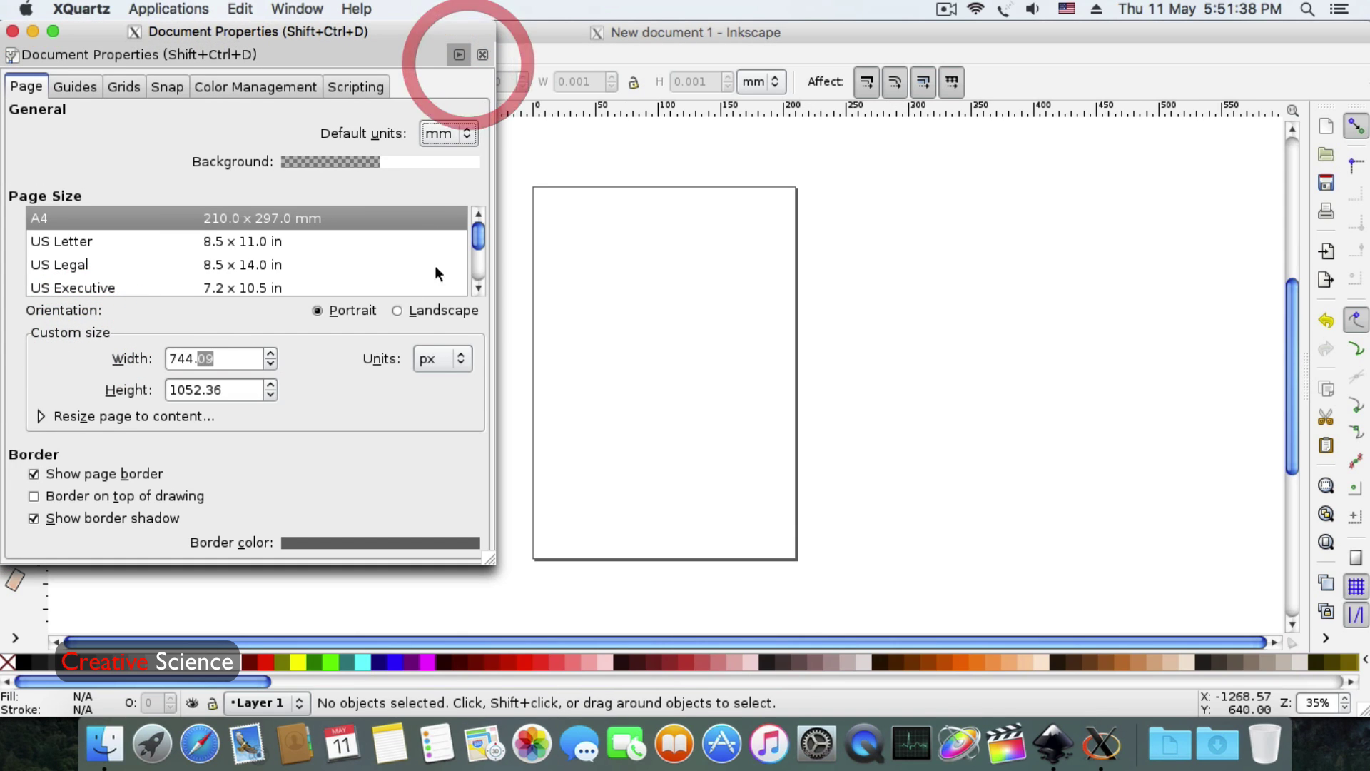
pyautogui.click(442, 359)
pyautogui.click(450, 290)
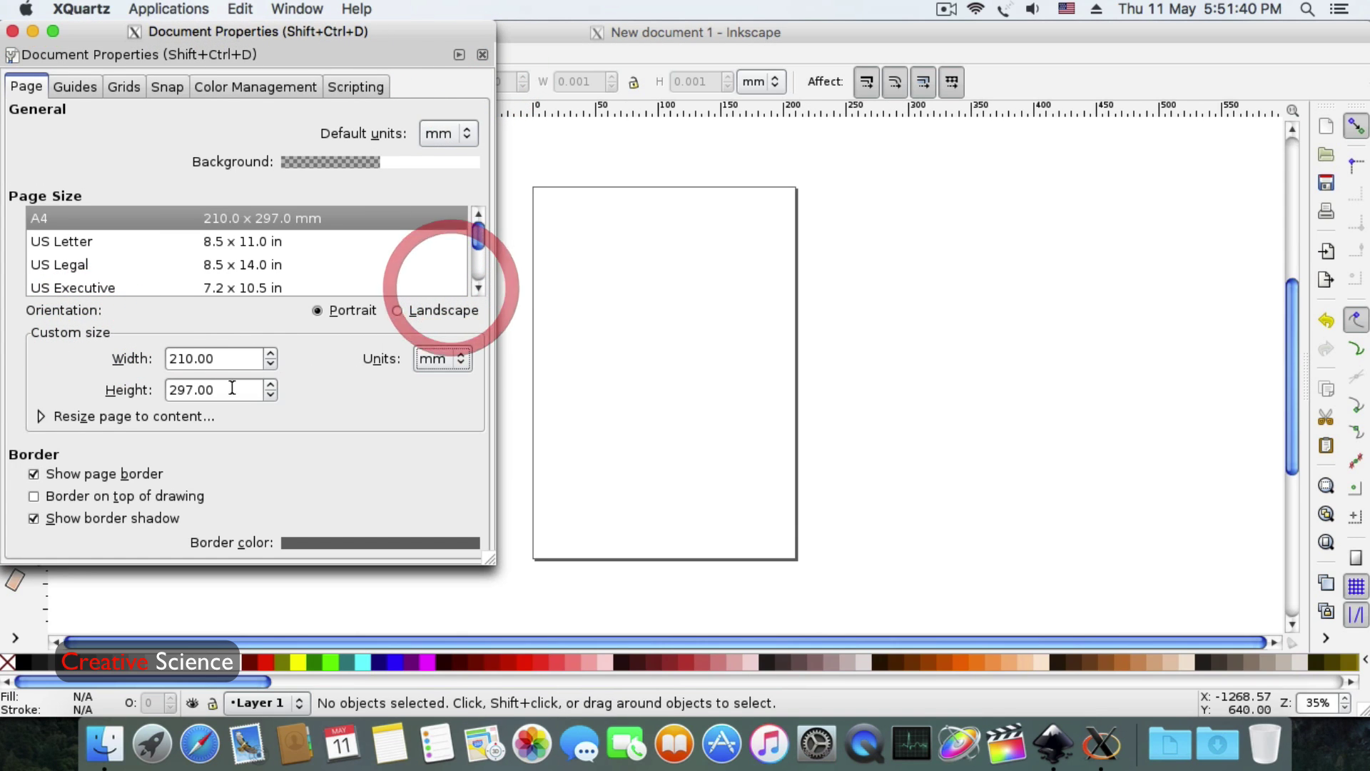
pyautogui.doubleClick(220, 358)
pyautogui.write('4')
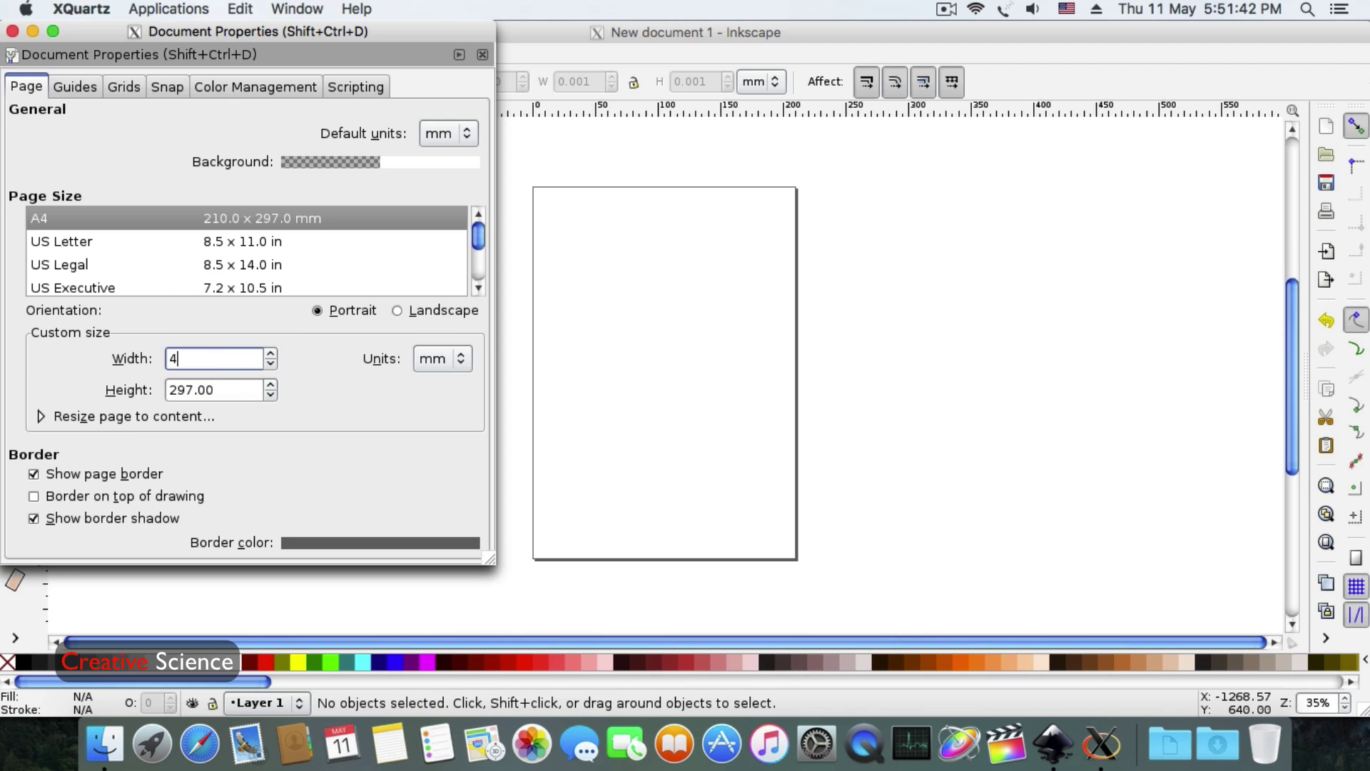
pyautogui.write('0')
pyautogui.press('Tab')
pyautogui.doubleClick(223, 391)
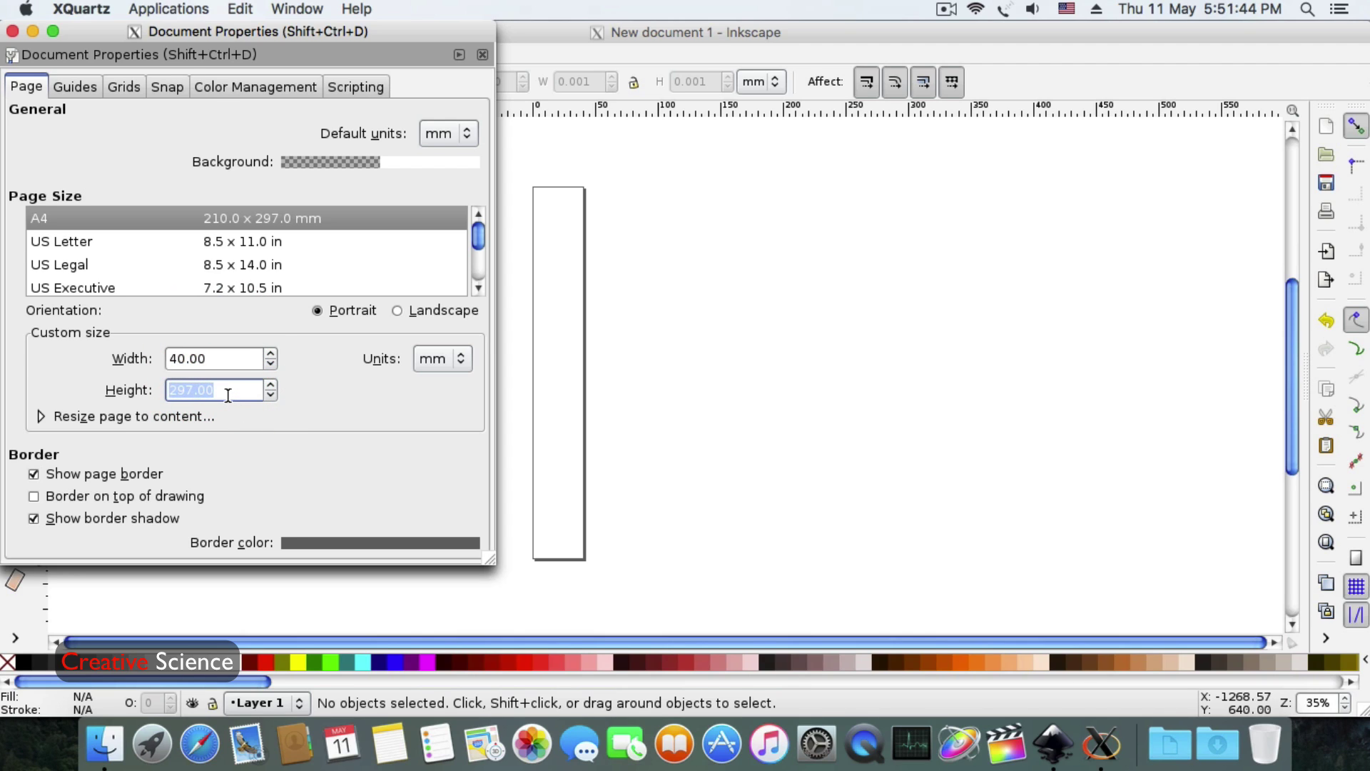
pyautogui.write('40')
pyautogui.click(259, 364)
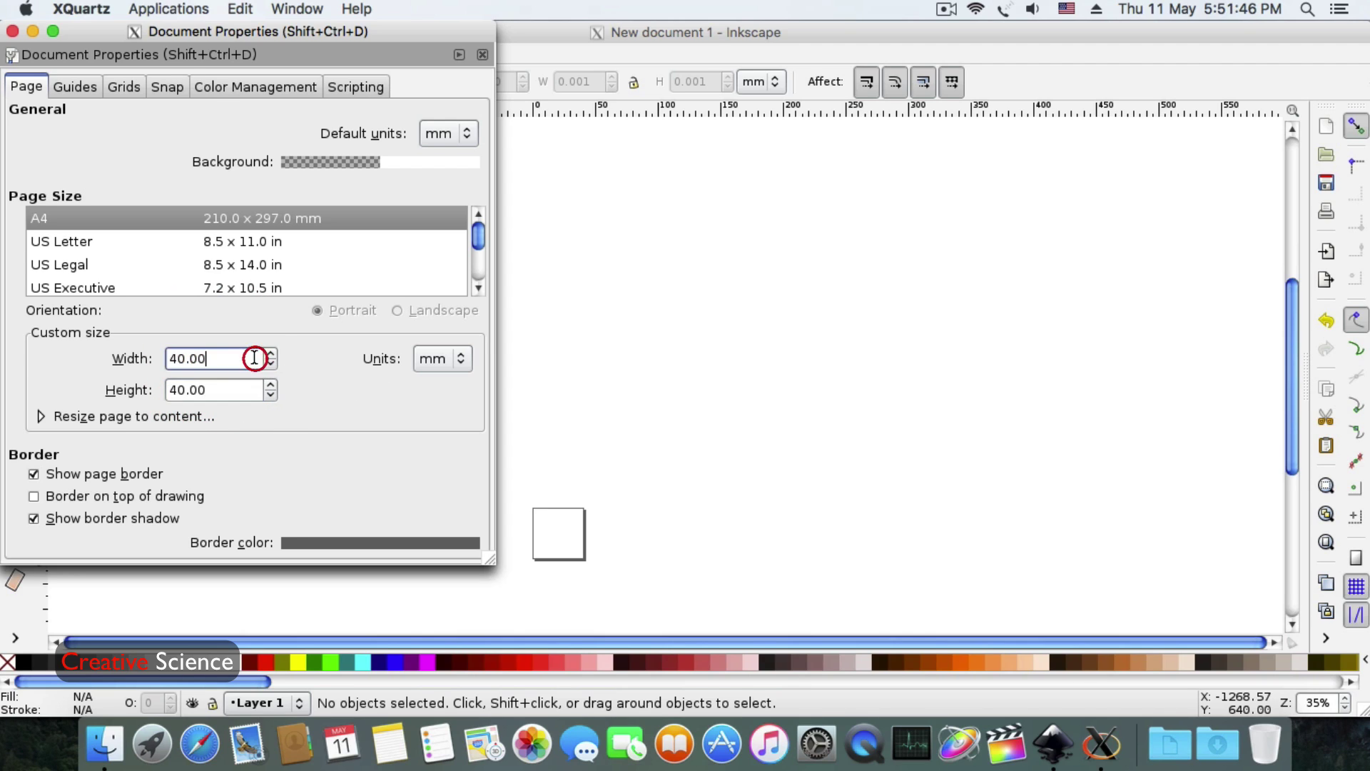
pyautogui.click(11, 32)
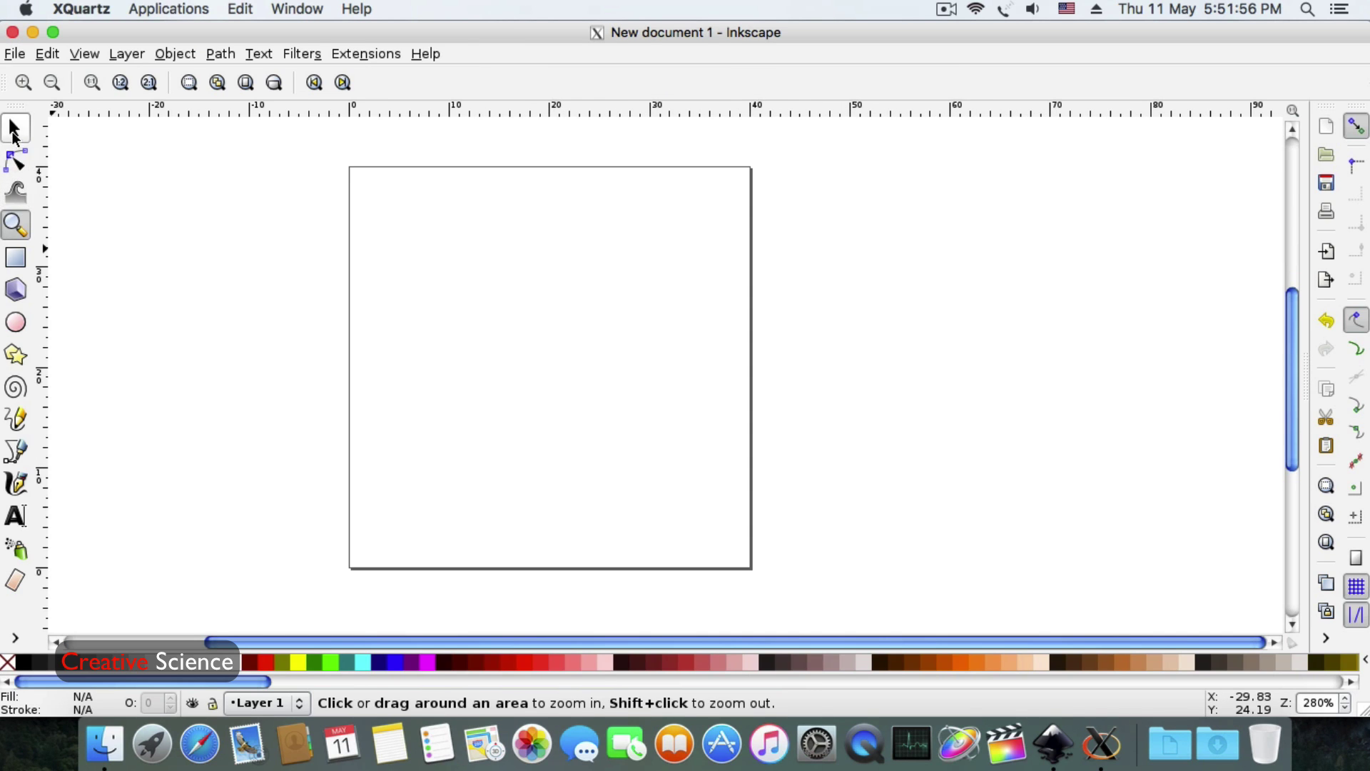
# - Type 'Hello' as text and move it to the page centre
pyautogui.click(16, 515)
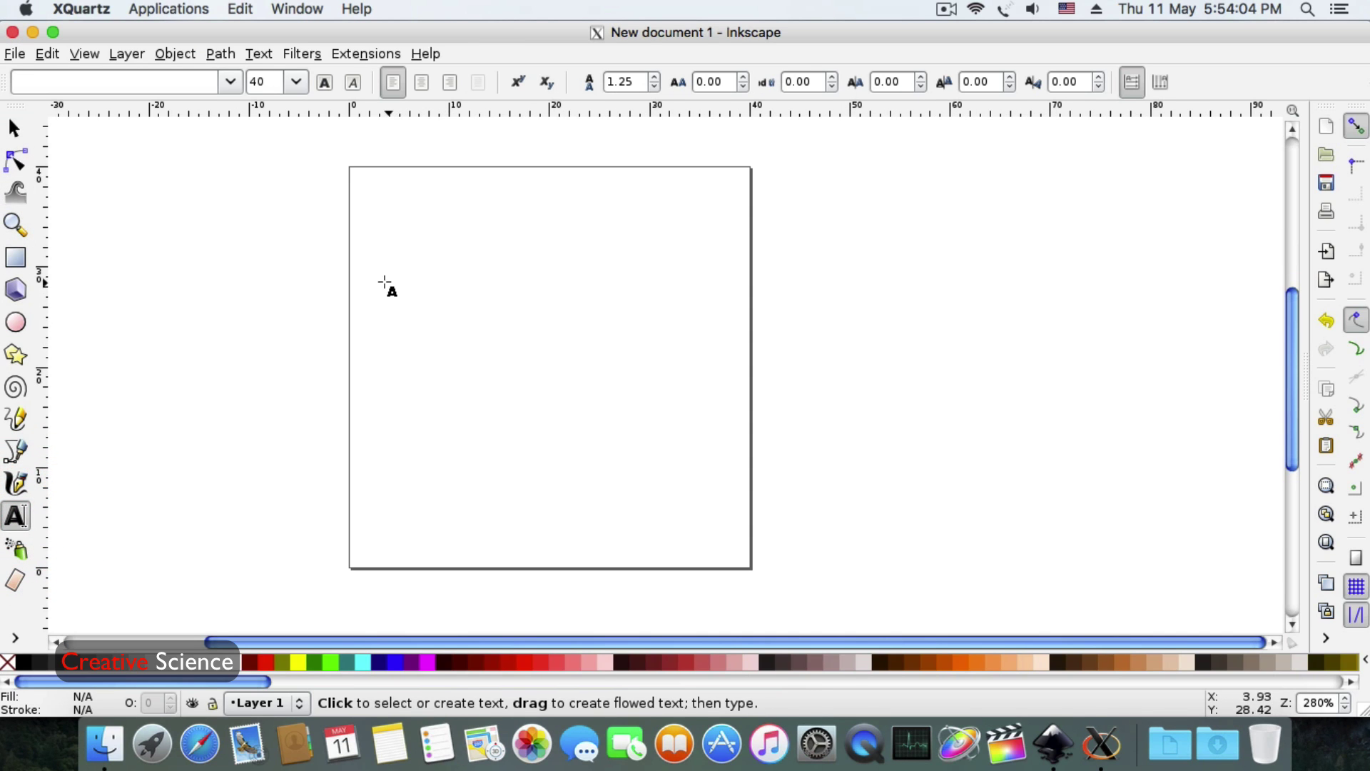
pyautogui.moveTo(377, 277); pyautogui.dragTo(729, 473)
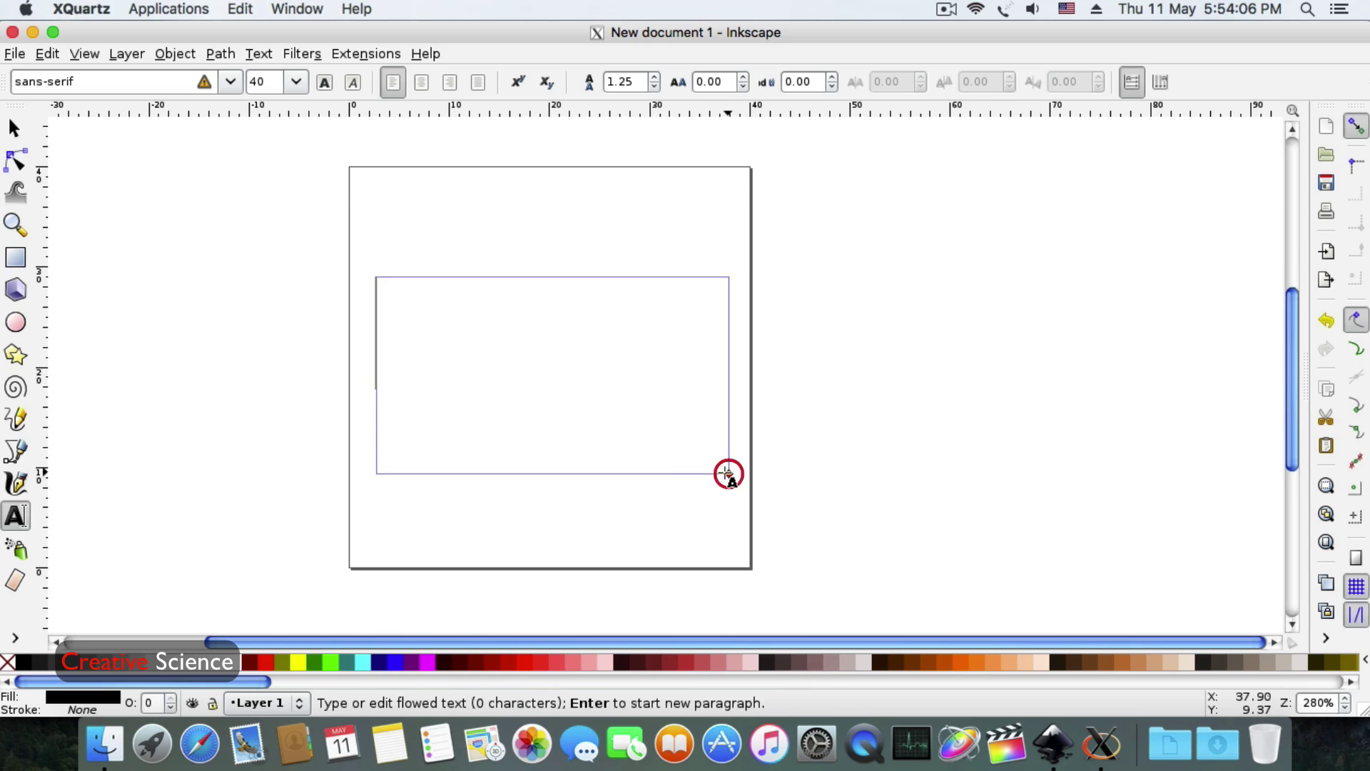
pyautogui.write('H')
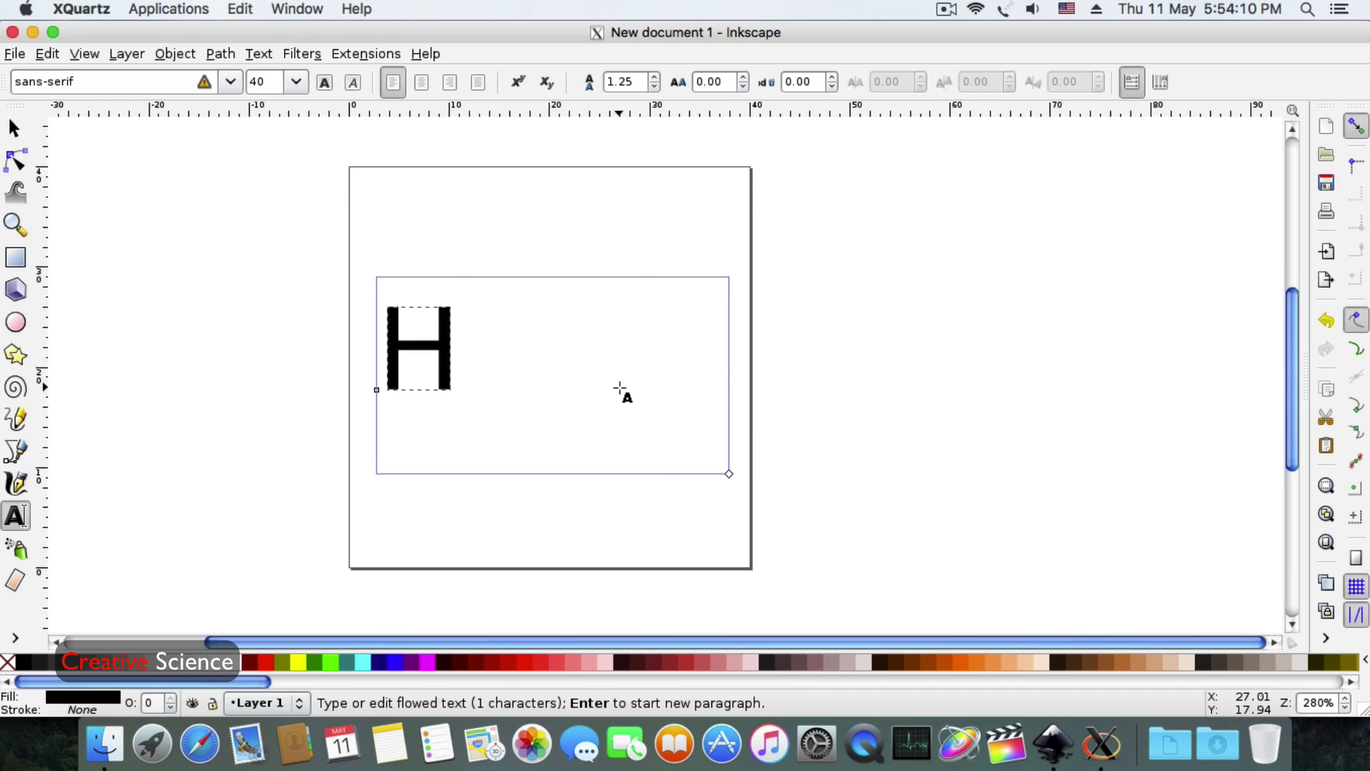
pyautogui.write('ello')
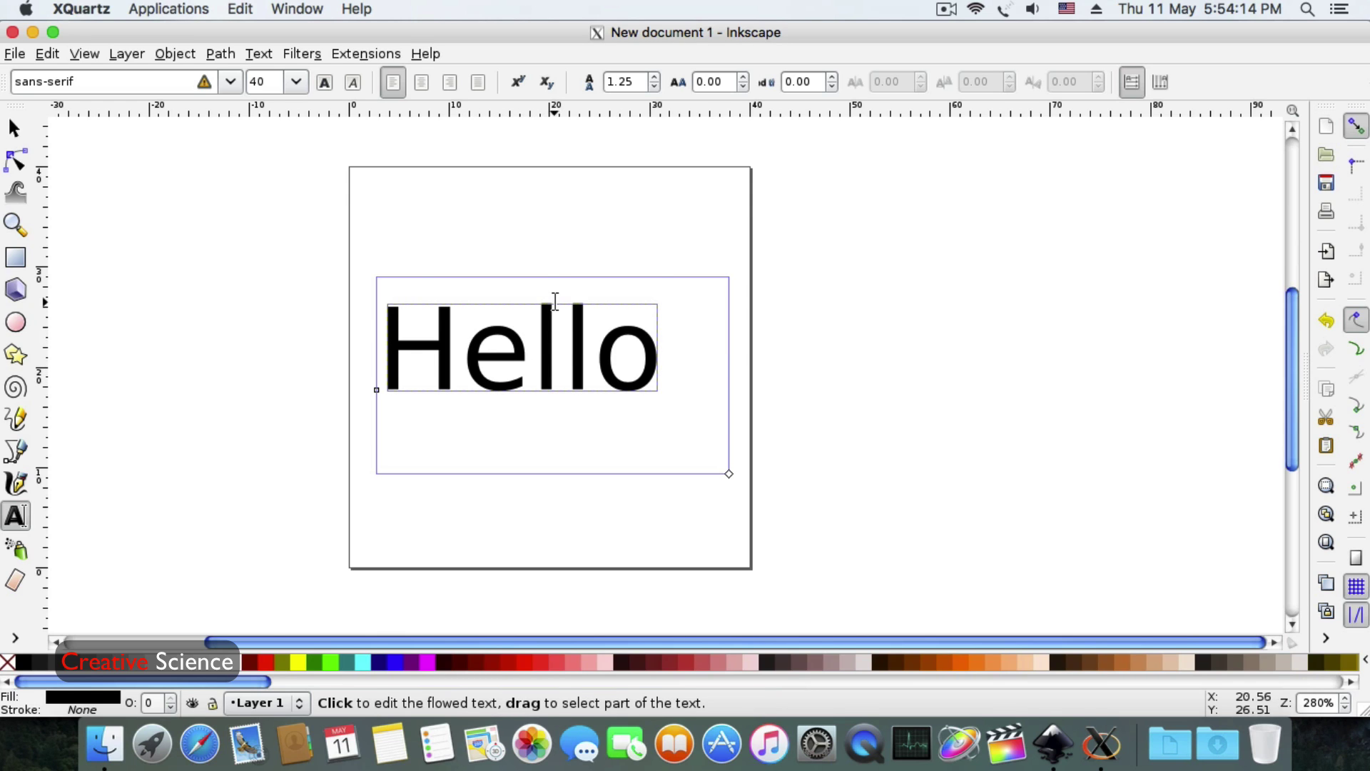
pyautogui.click(16, 127)
pyautogui.moveTo(500, 338); pyautogui.dragTo(534, 363)
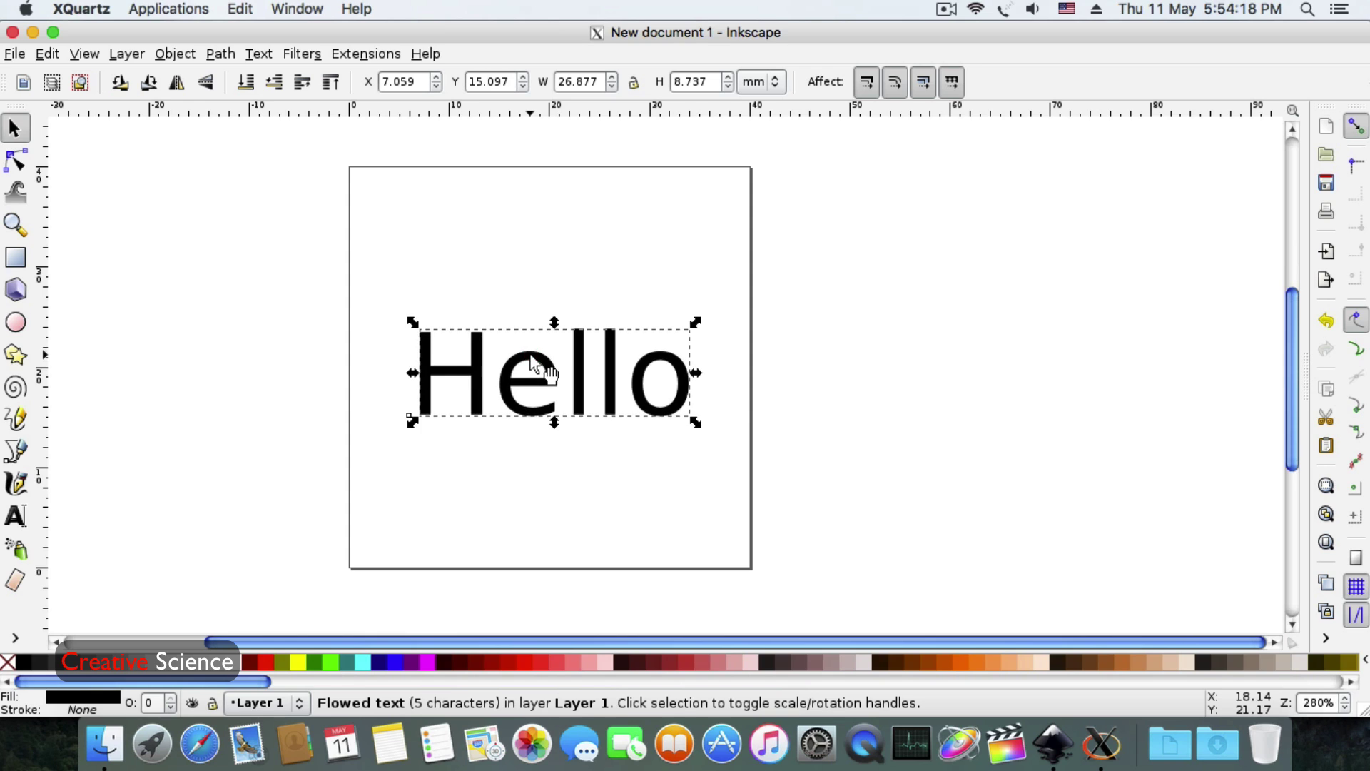
# - Convert the Hello text with Object to Path, then apply Dynamic Offset
pyautogui.click(227, 54)
pyautogui.click(278, 74)
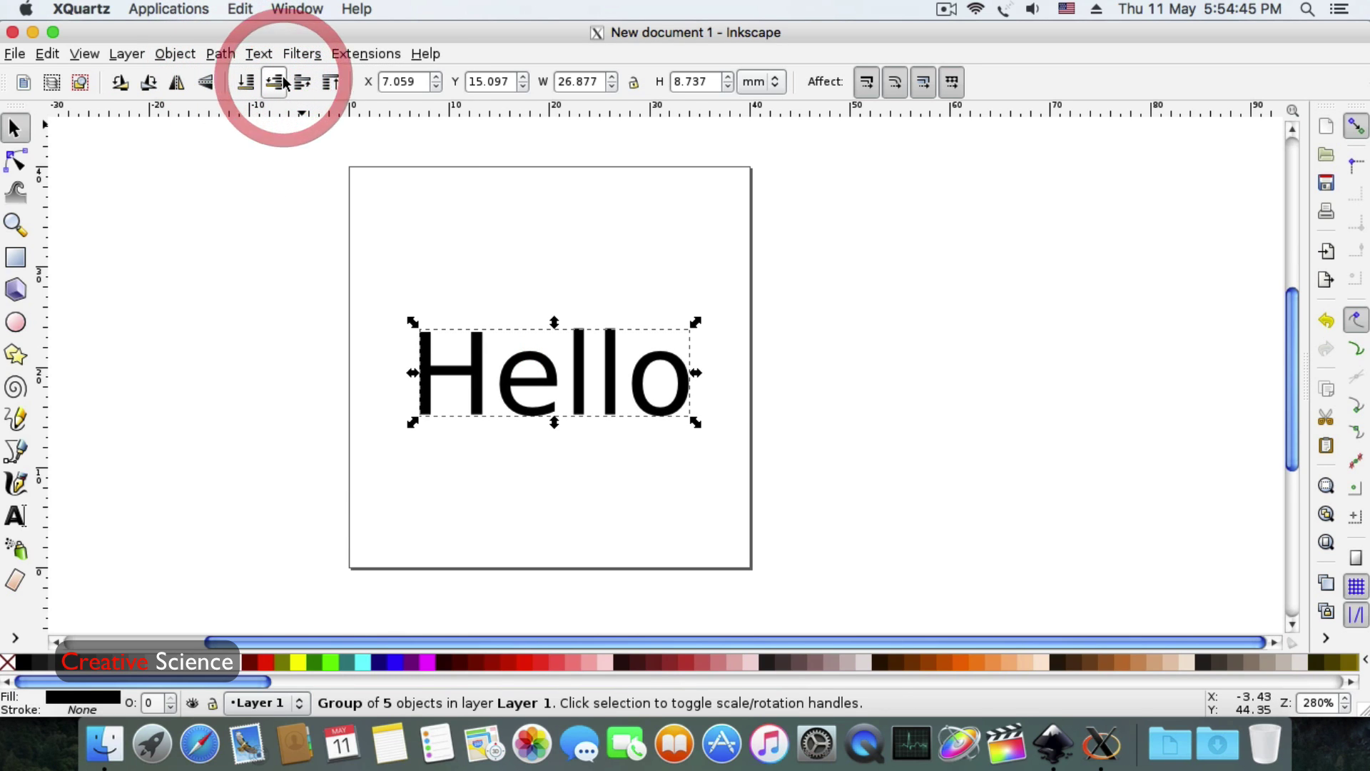
pyautogui.click(229, 57)
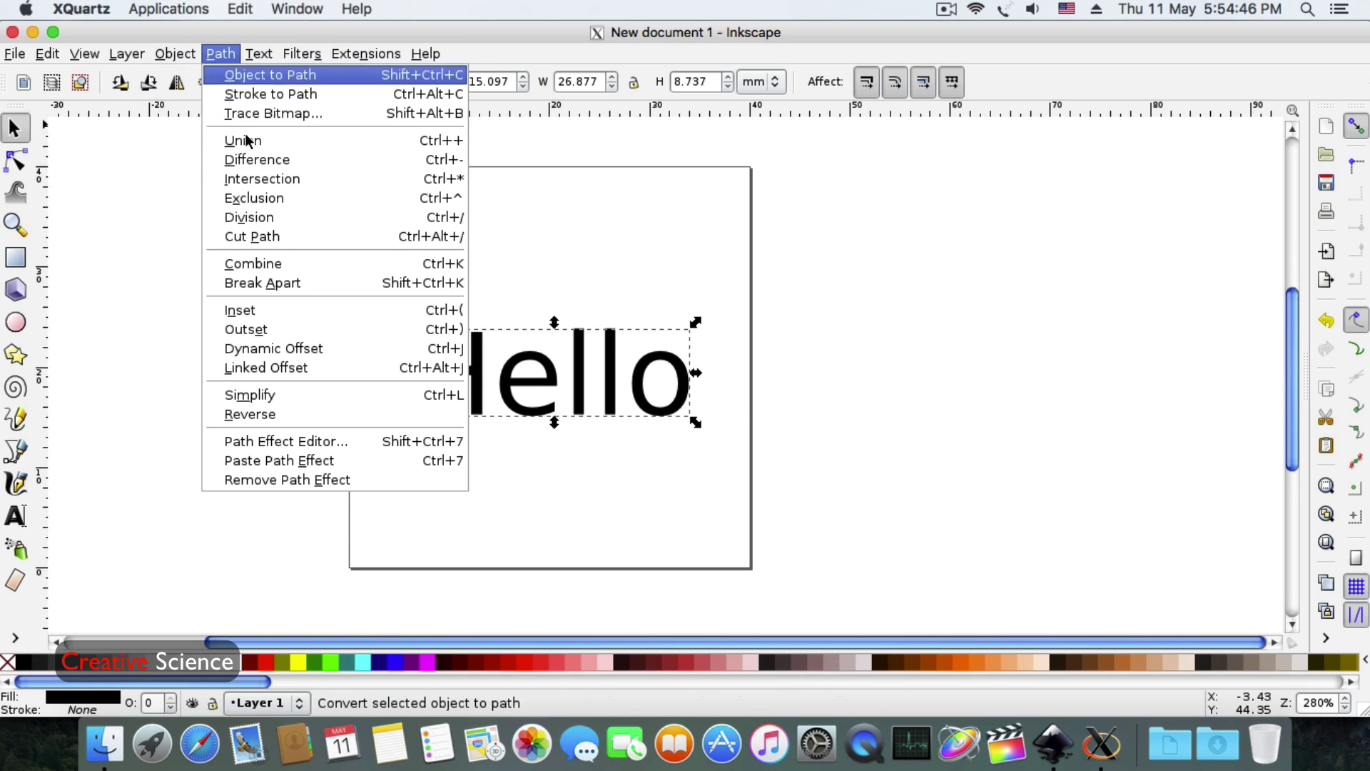
pyautogui.click(342, 355)
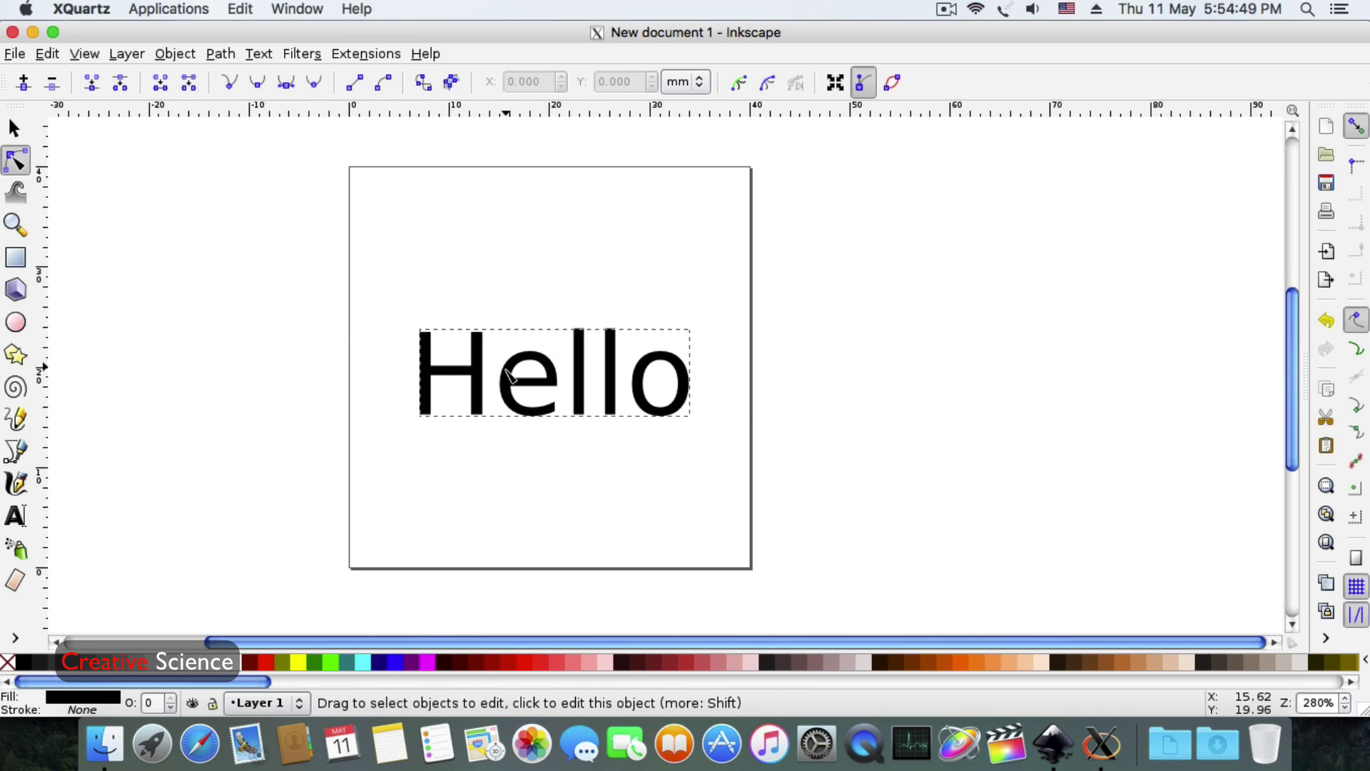
pyautogui.click(14, 129)
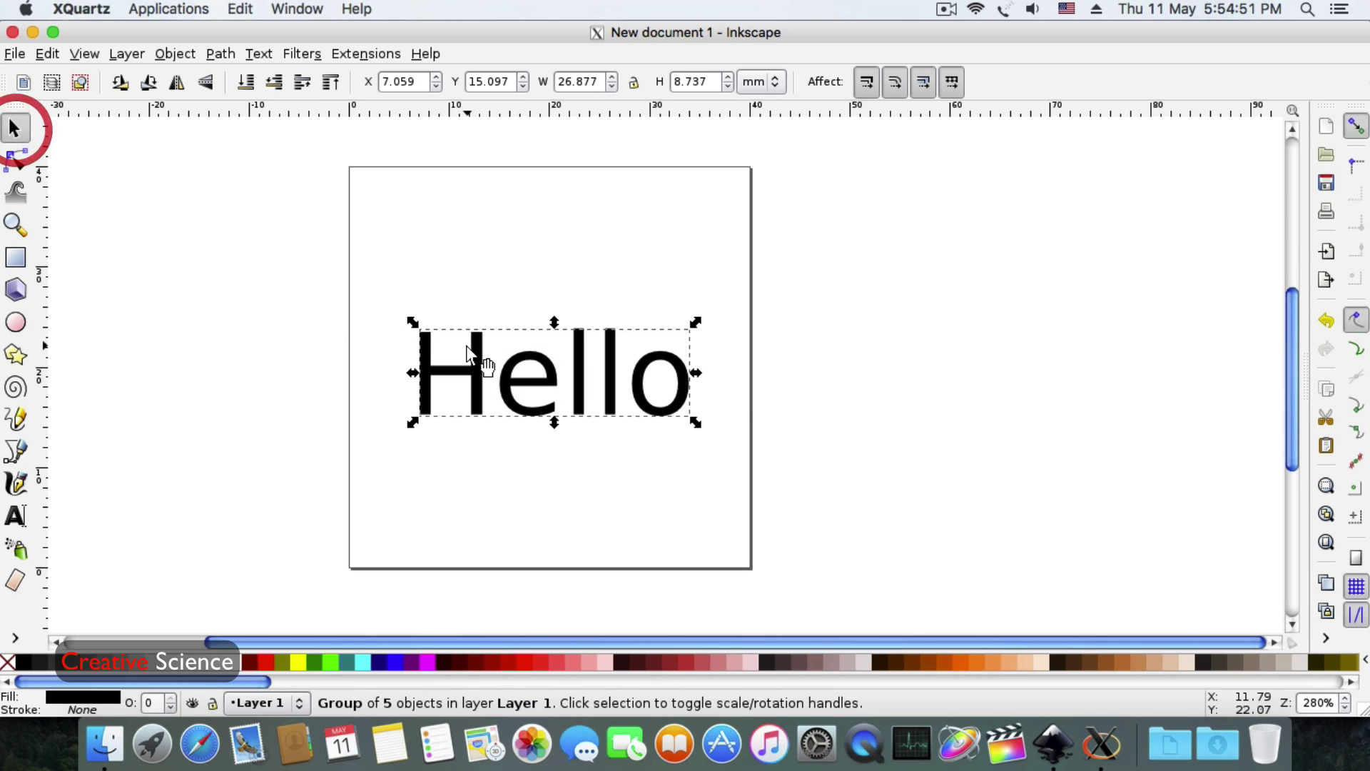
pyautogui.click(15, 54)
# - Save the drawing as drawing.gcode in MakerBot Unicorn G-Code format in the home folder, then quit X11
pyautogui.click(126, 176)
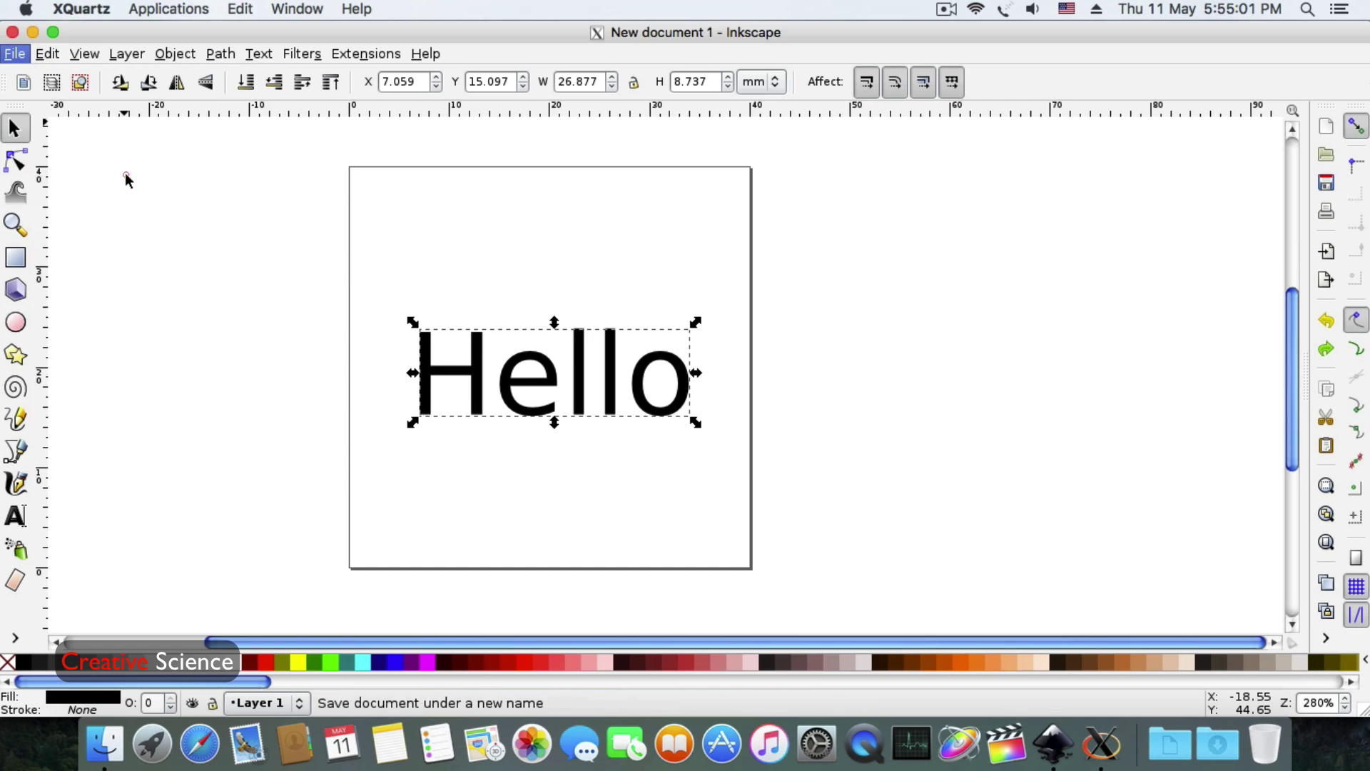
pyautogui.click(824, 515)
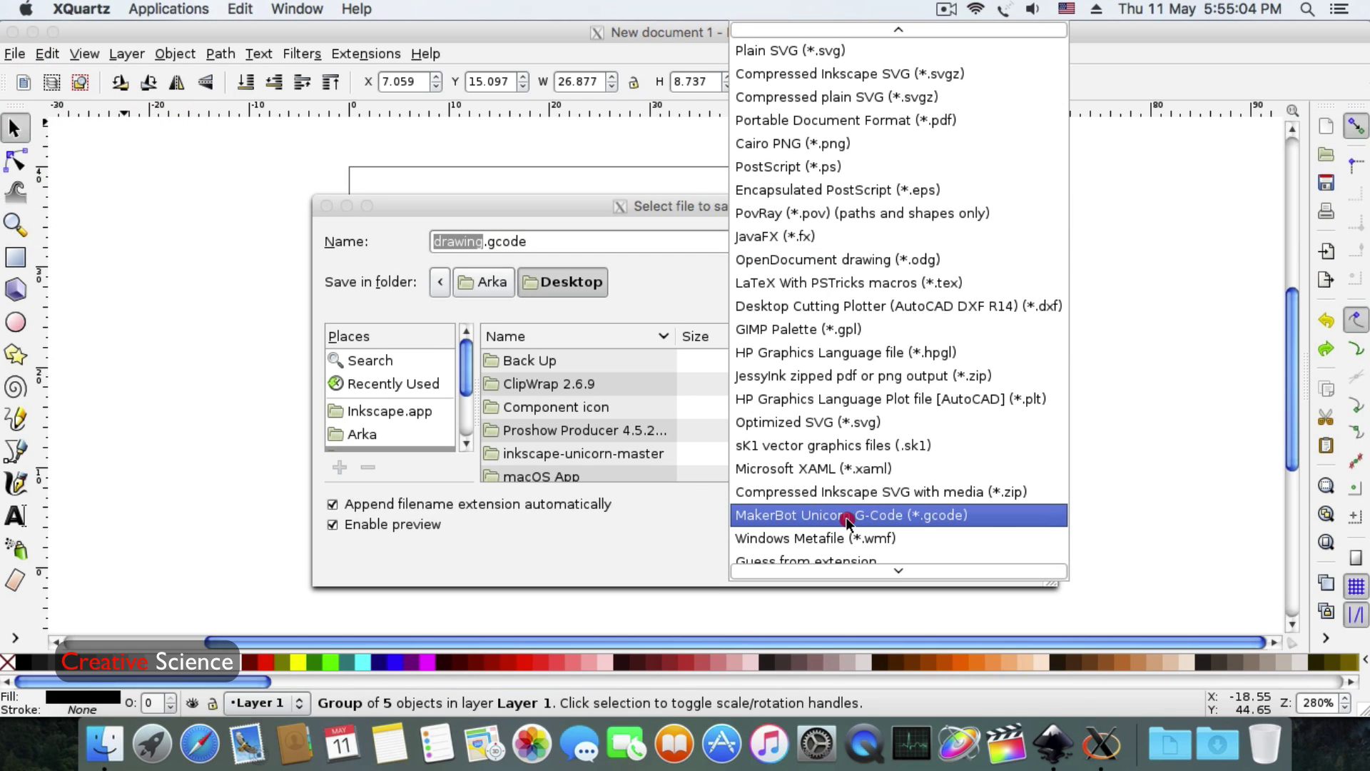
pyautogui.click(846, 517)
pyautogui.scroll(-2, 424, 404)
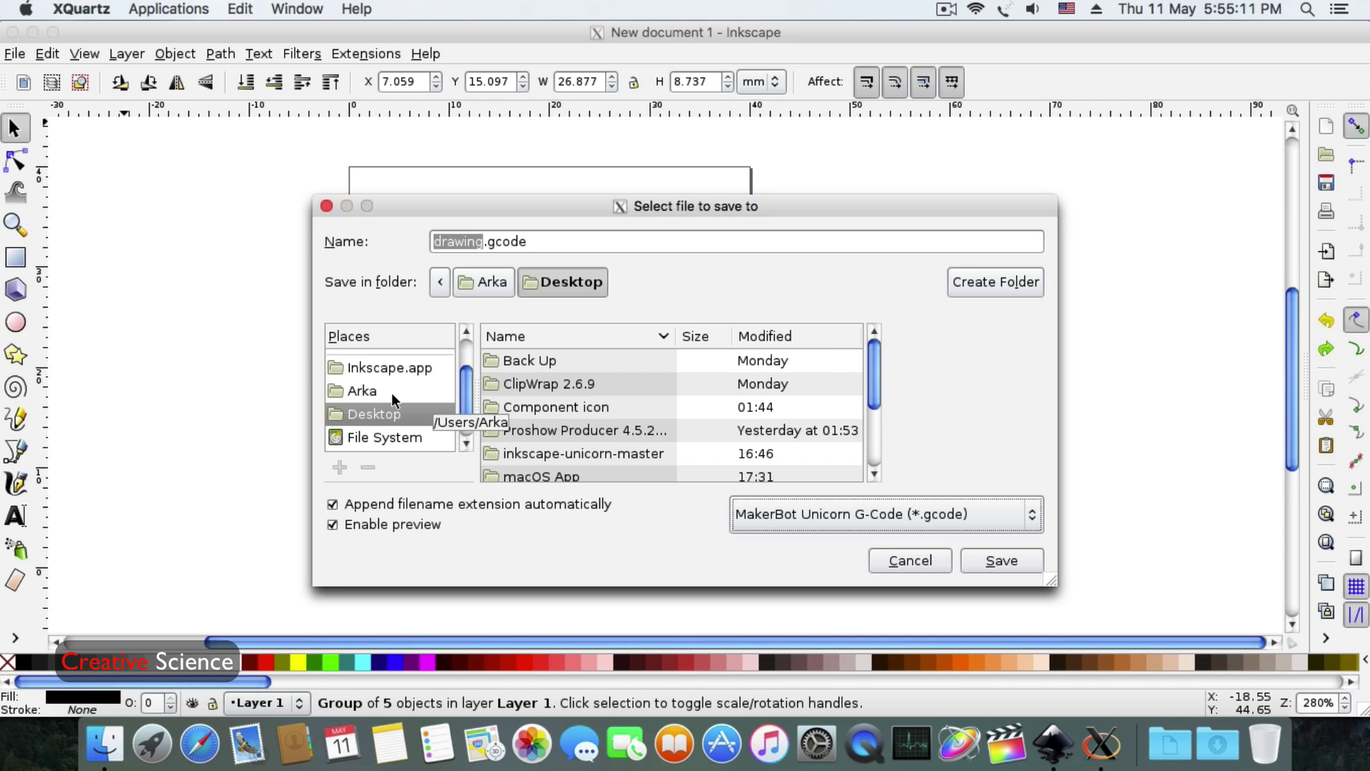
pyautogui.click(393, 392)
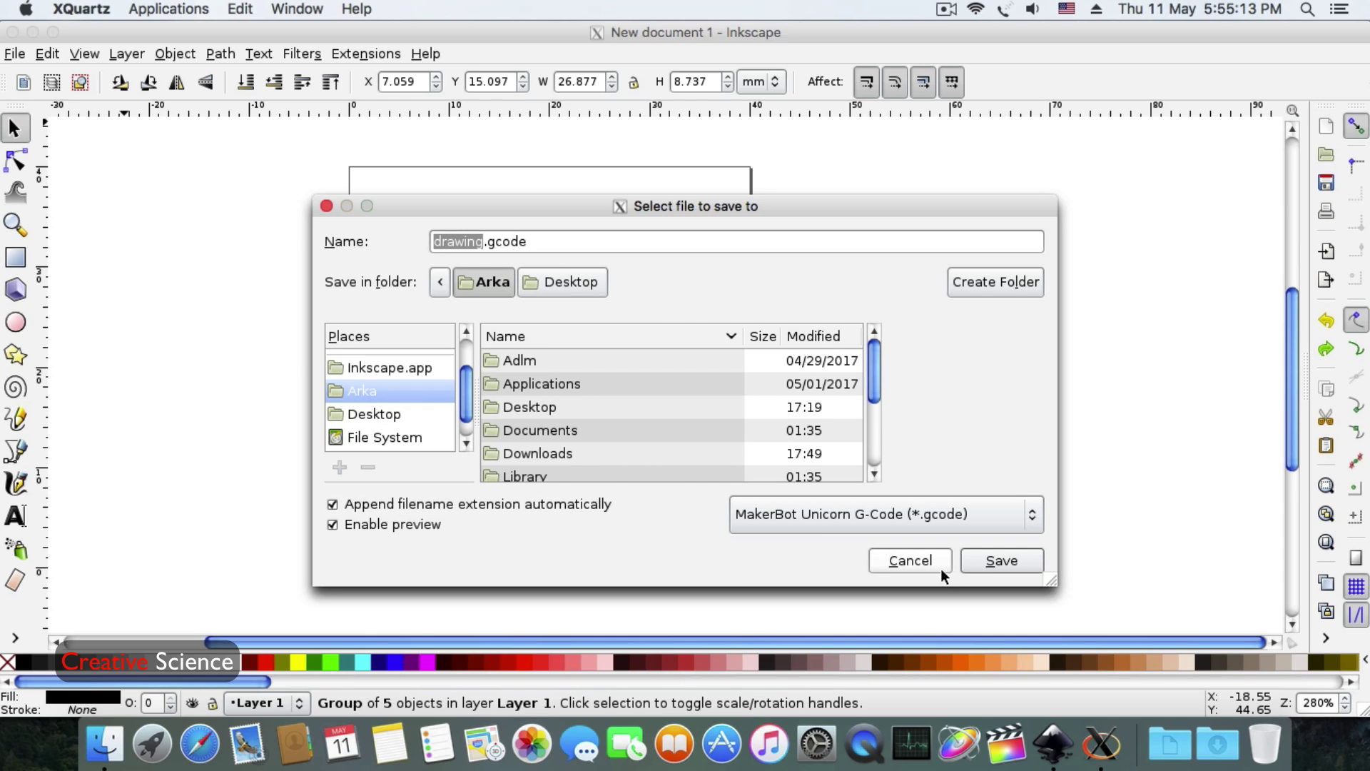
pyautogui.click(982, 561)
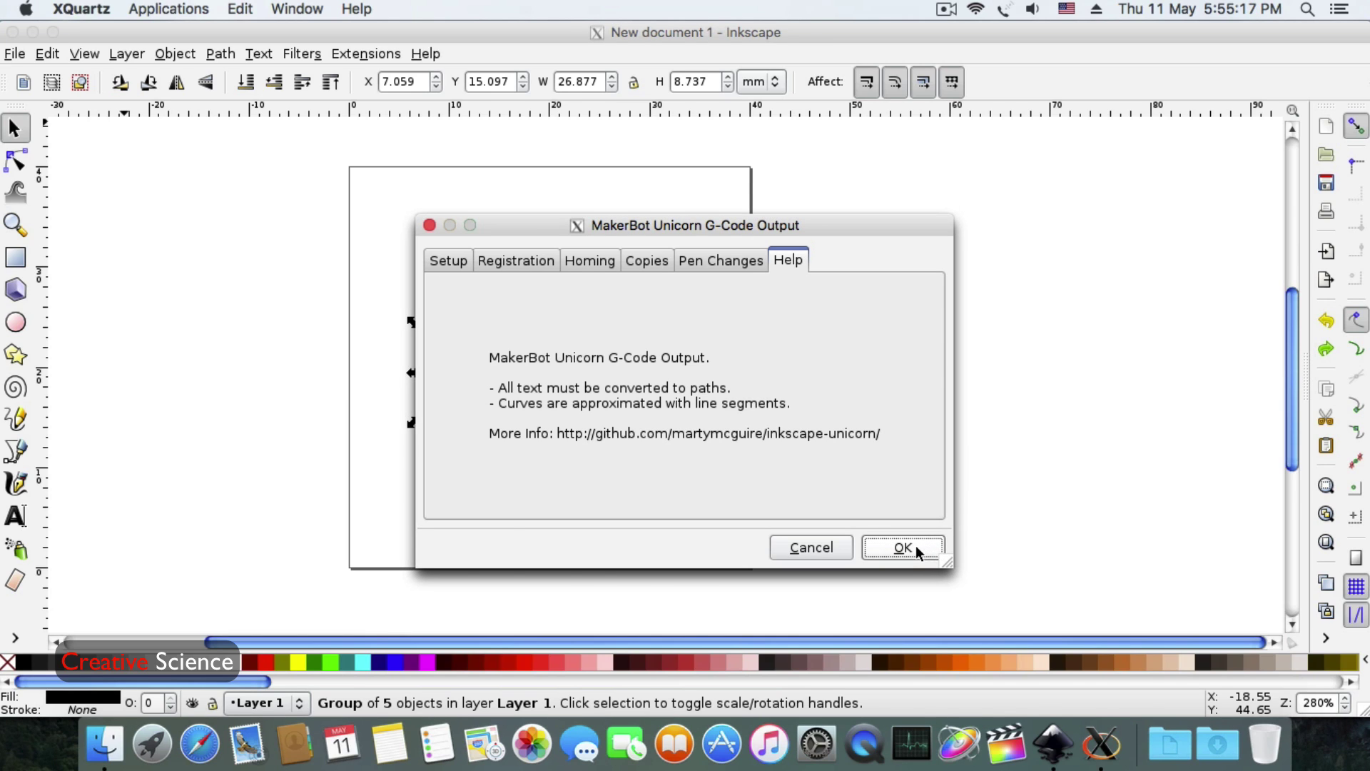
pyautogui.click(915, 546)
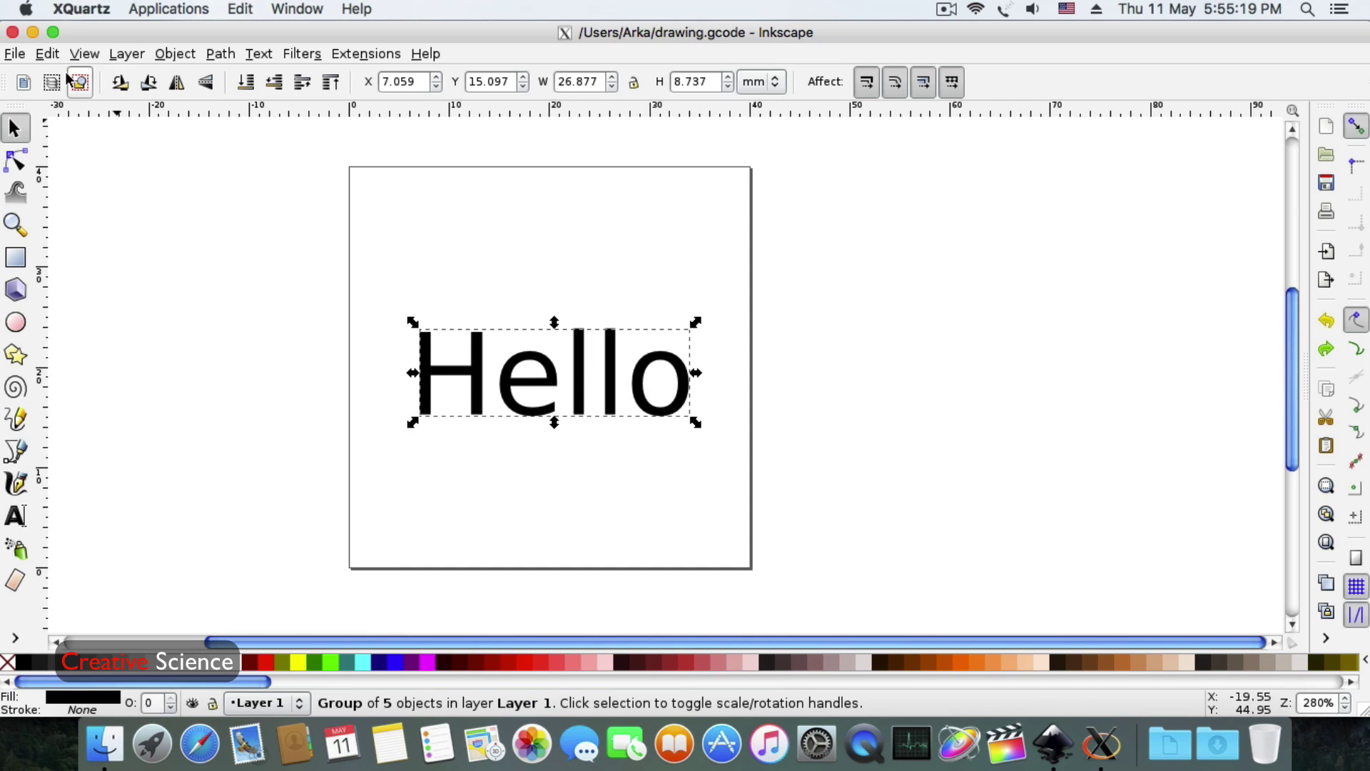
pyautogui.click(81, 9)
pyautogui.click(143, 235)
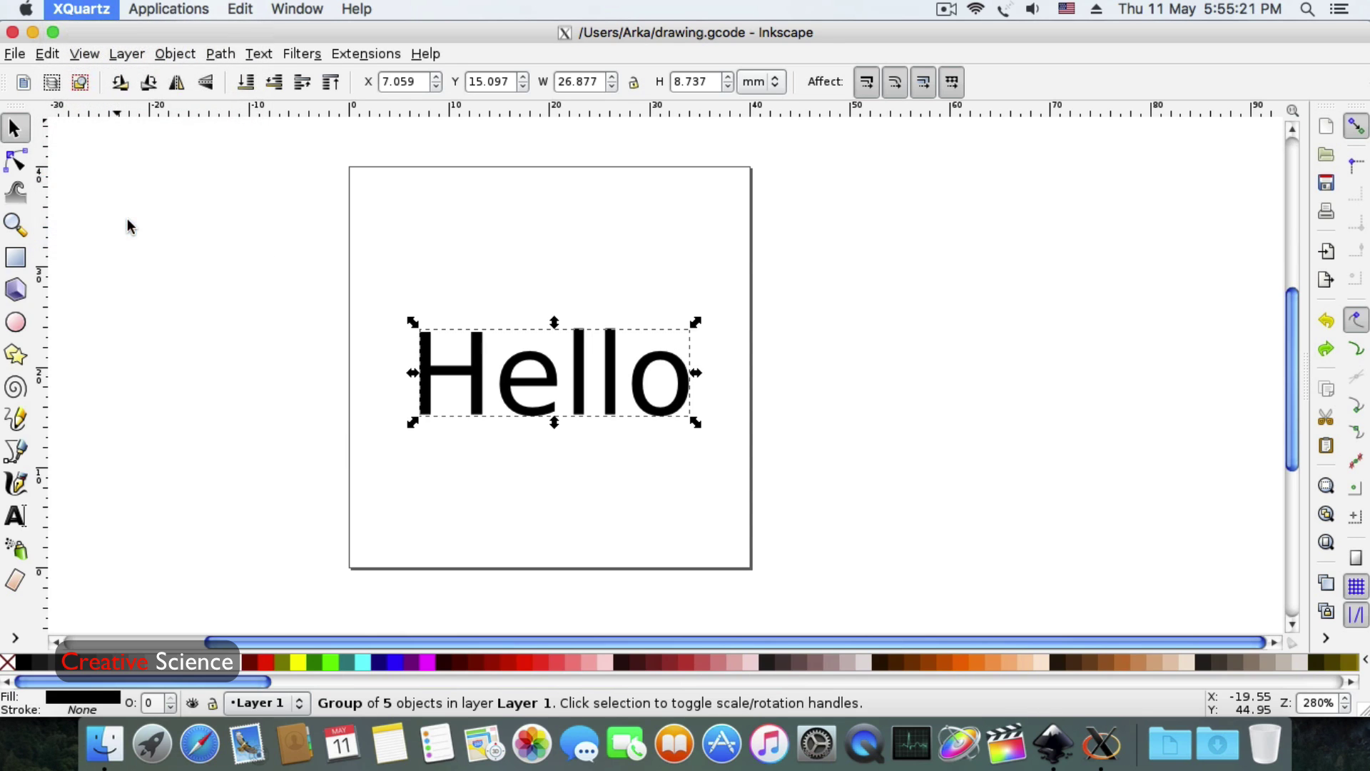
# - Confirm quitting X11 and open the Downloads folder holding camotics_1.1.1_x86_64.pkg in Finder
pyautogui.click(836, 283)
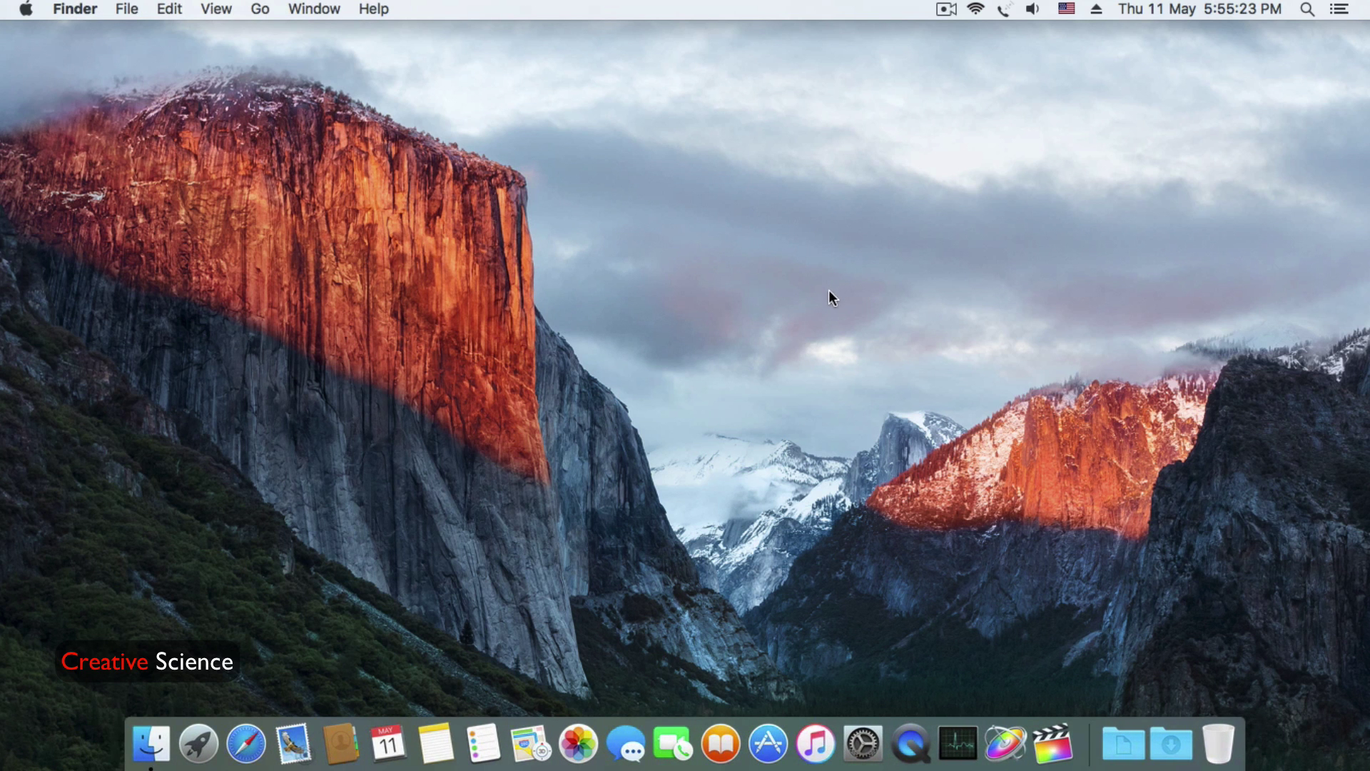
pyautogui.click(1177, 742)
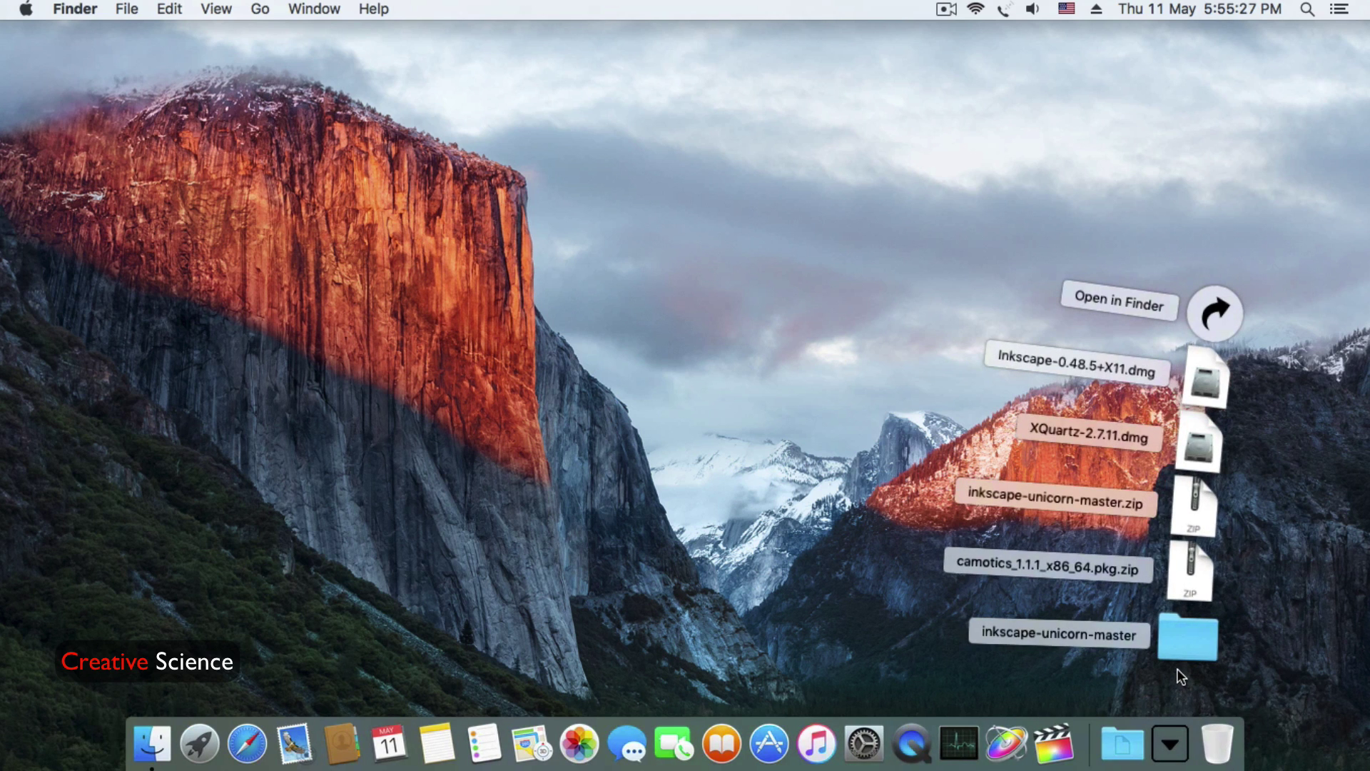
pyautogui.click(1186, 573)
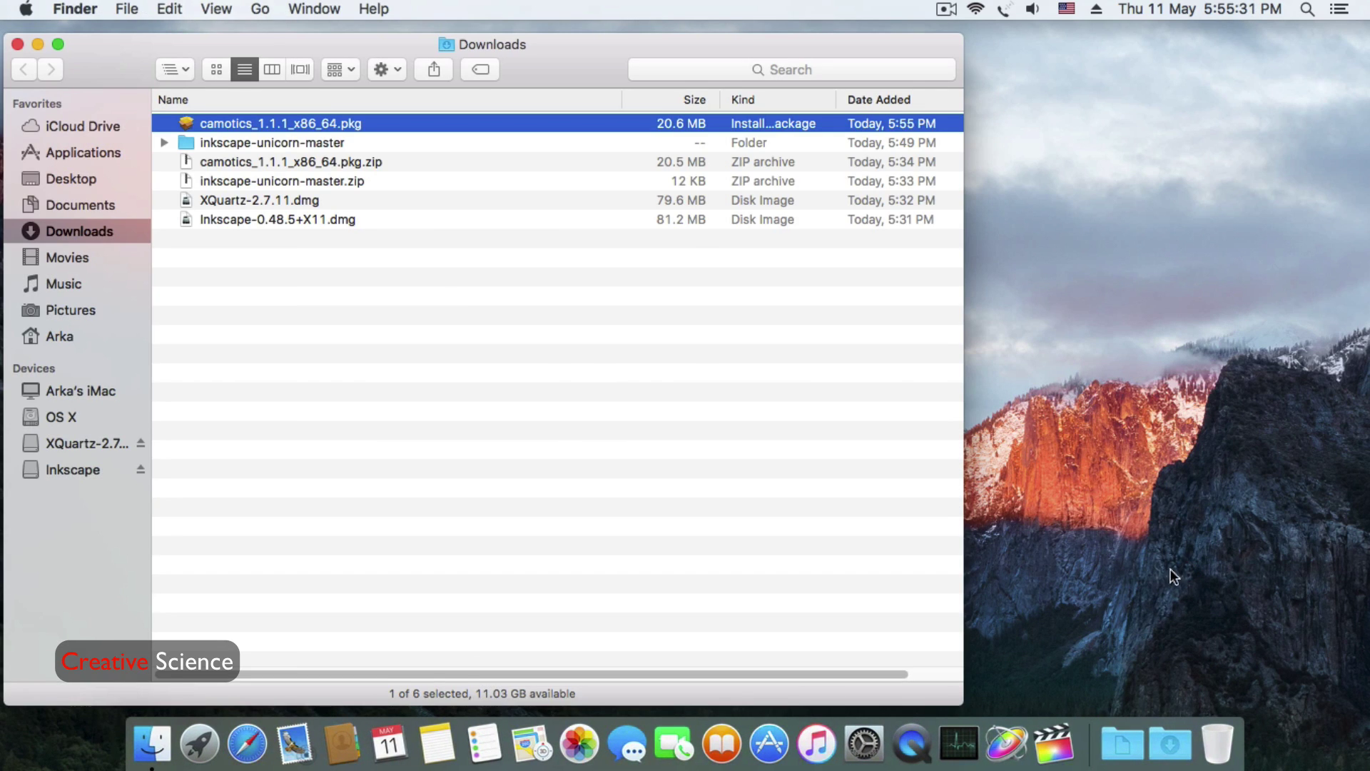
# - Run the camotics_1.1.1_x86_64.pkg installer, agree to the license, and authorize with the admin password
pyautogui.doubleClick(267, 123)
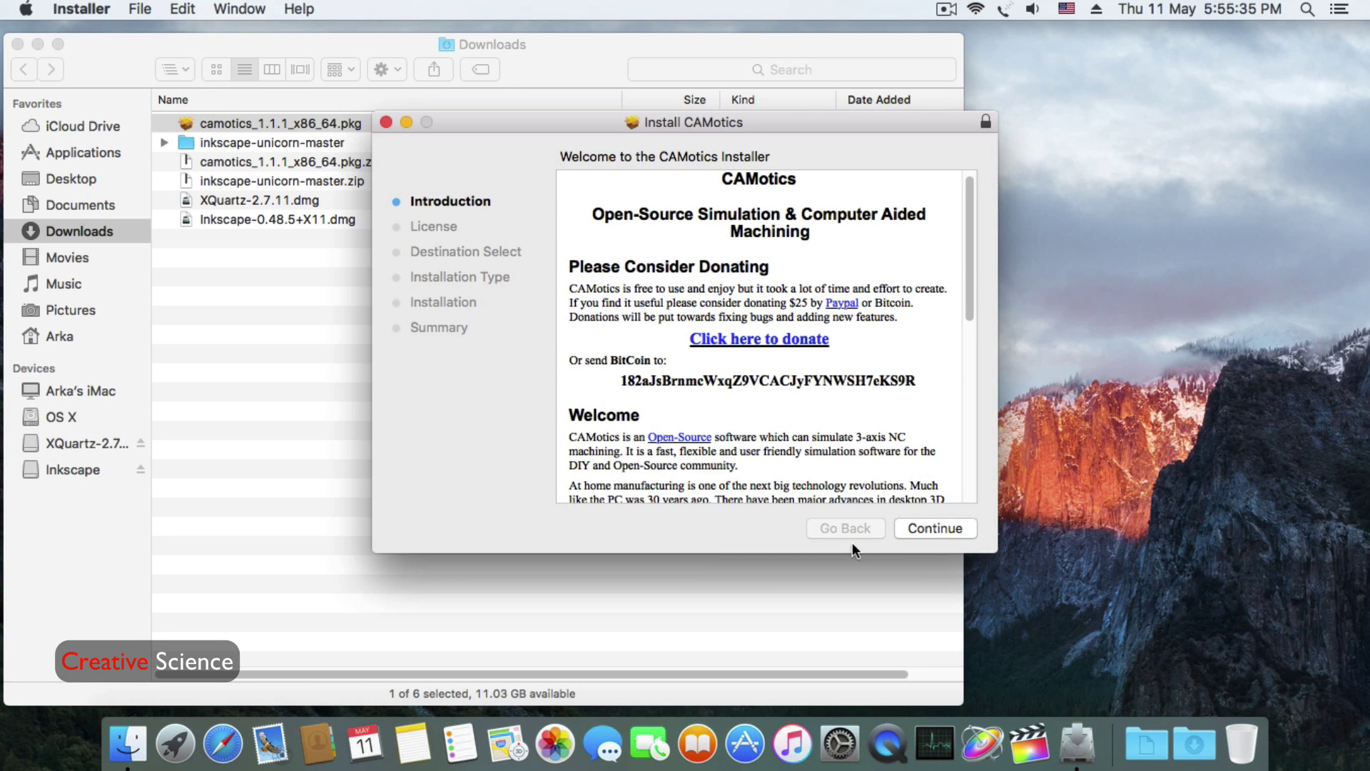
pyautogui.click(924, 530)
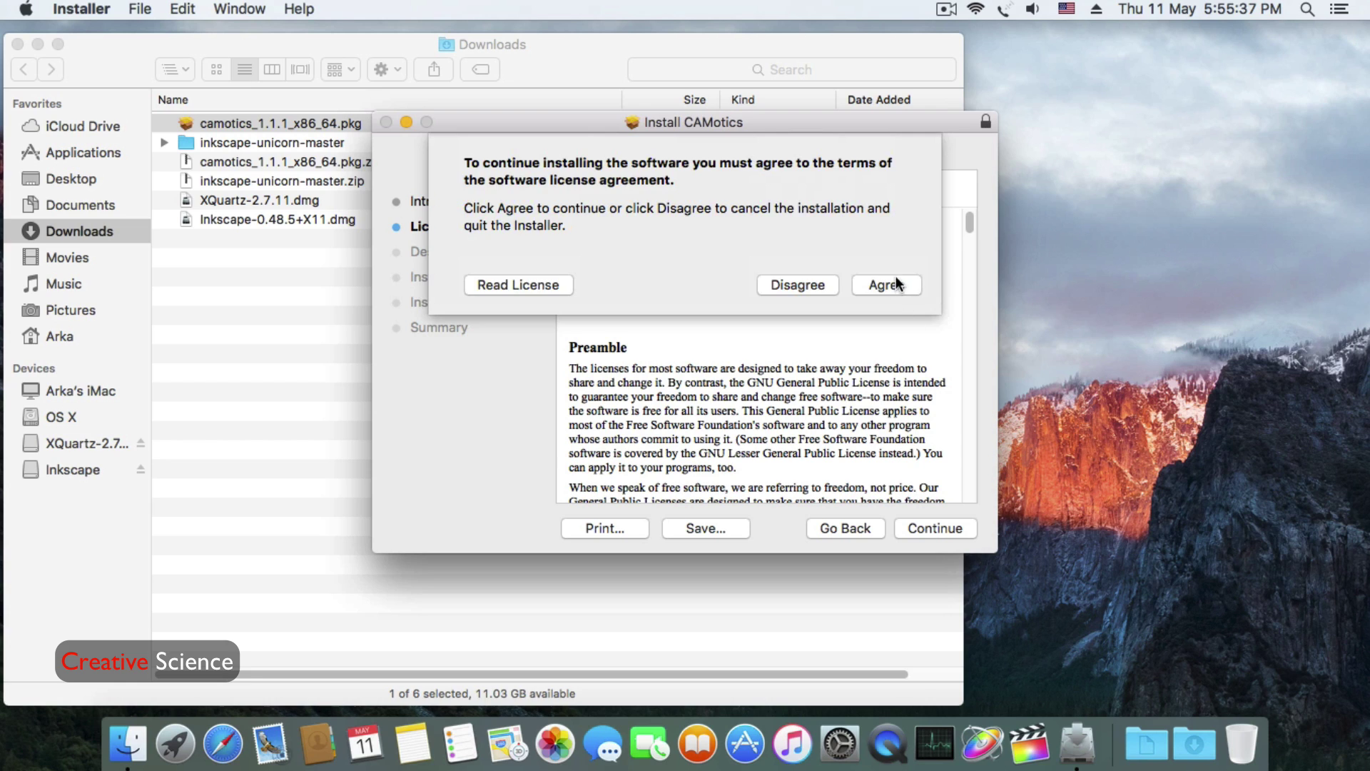
pyautogui.click(897, 284)
pyautogui.click(939, 530)
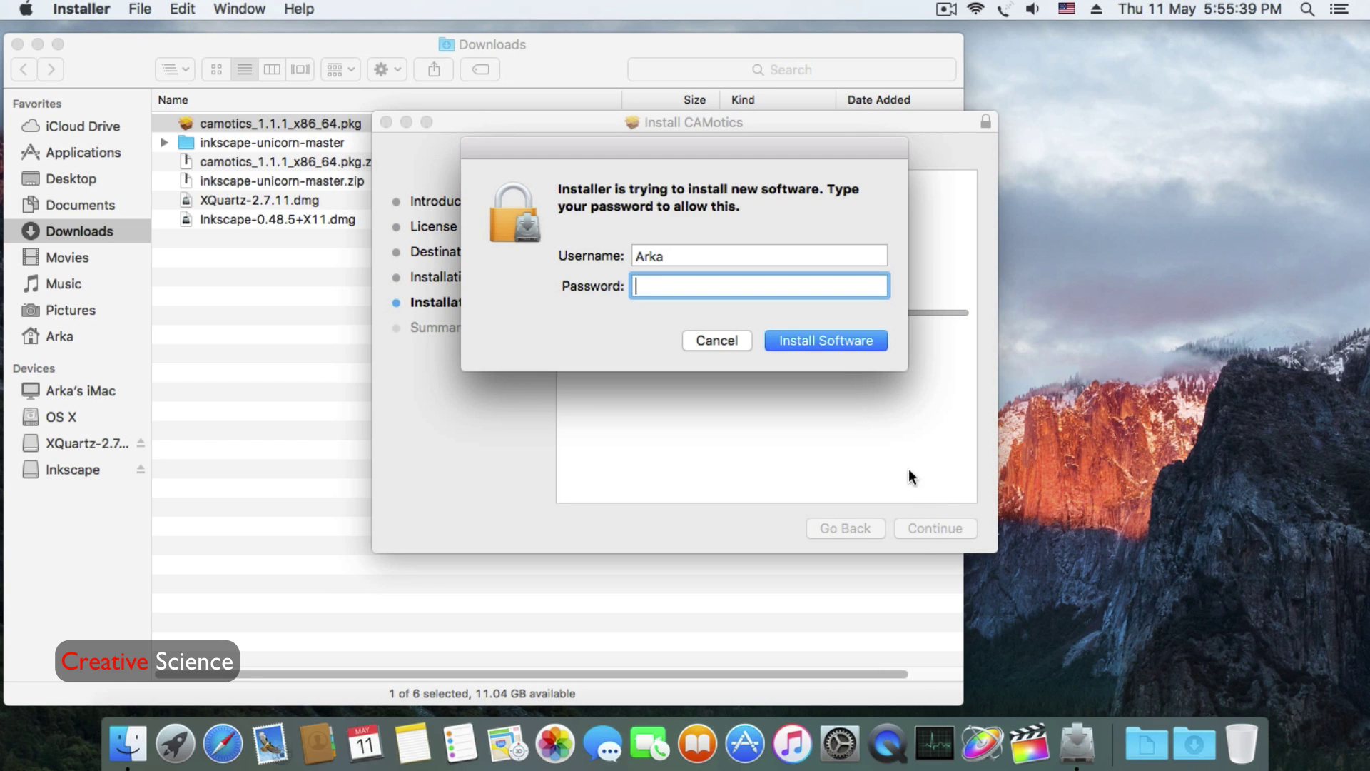
pyautogui.write('••')
pyautogui.press('Return')
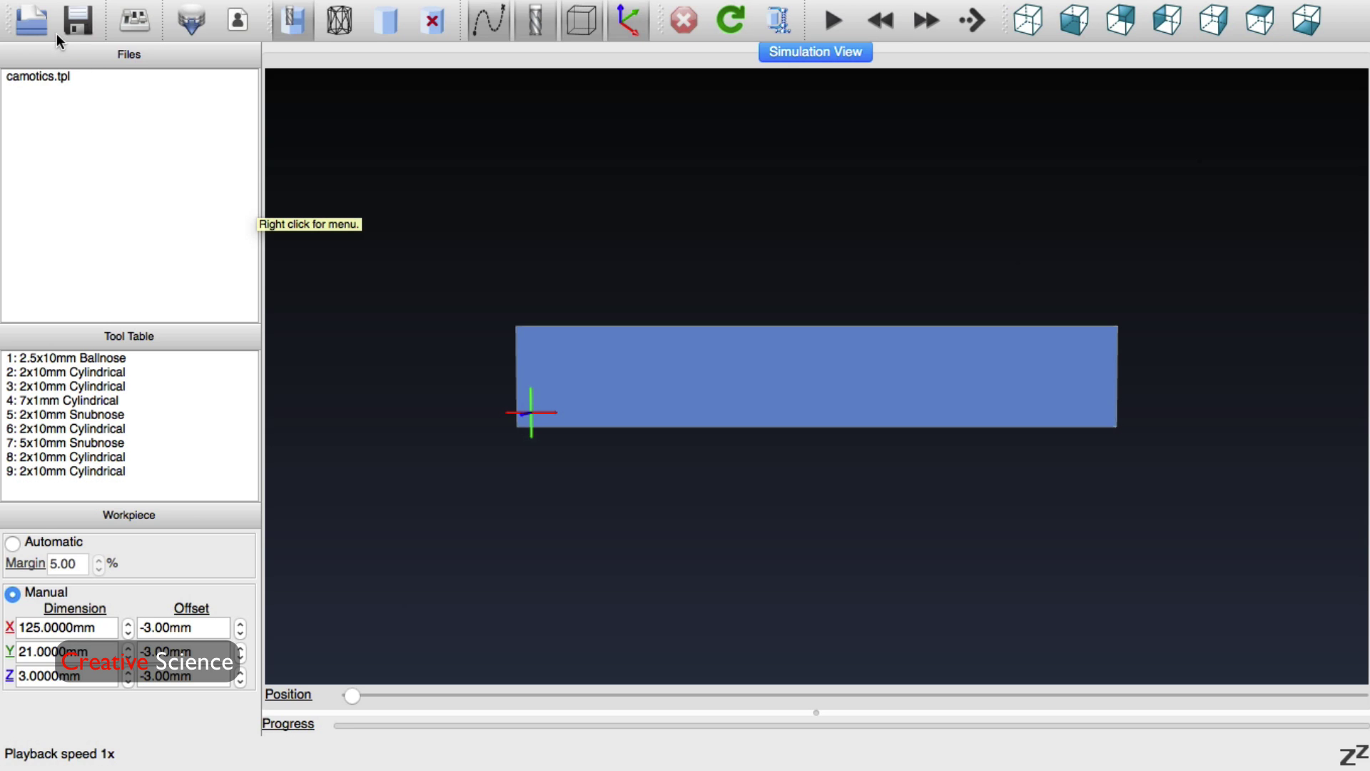
# - Open drawing.gcode from the home folder as a new metric CAMotics project
pyautogui.click(33, 23)
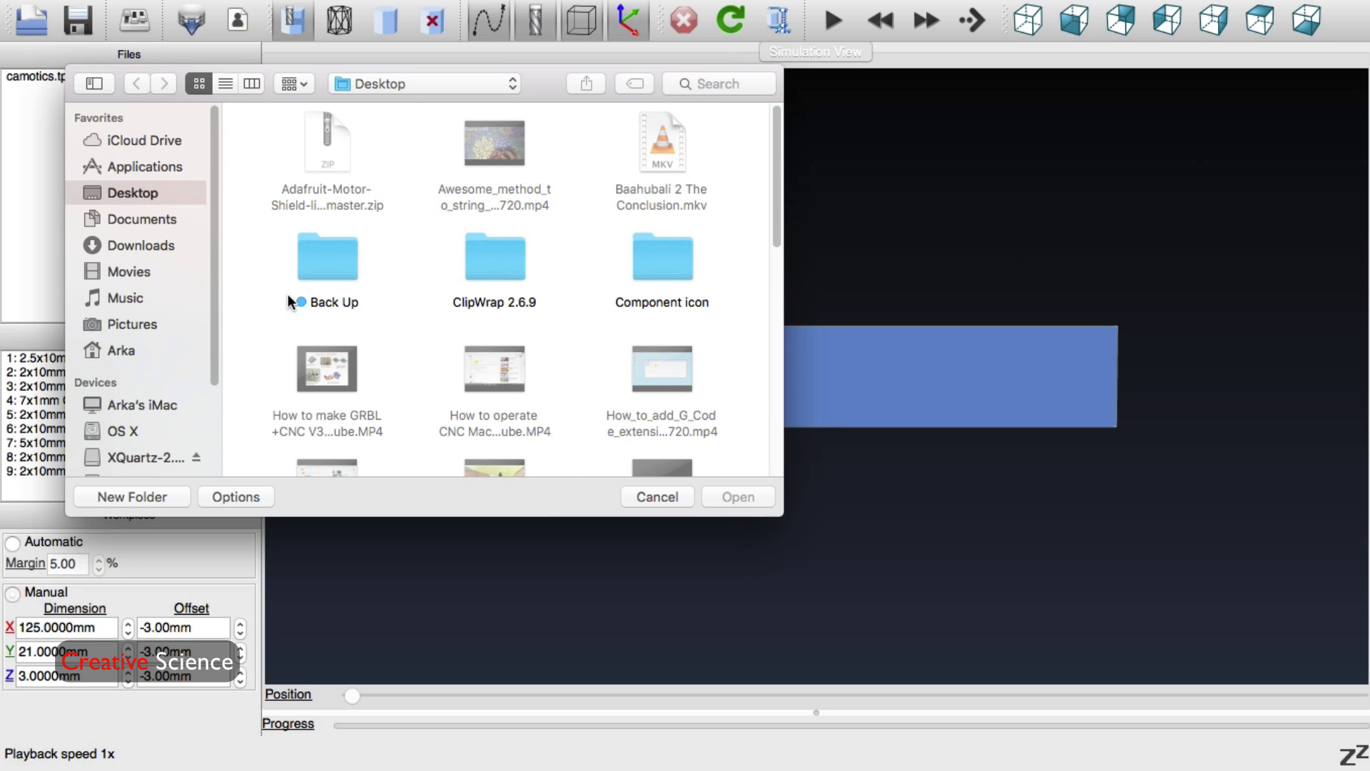
pyautogui.click(173, 350)
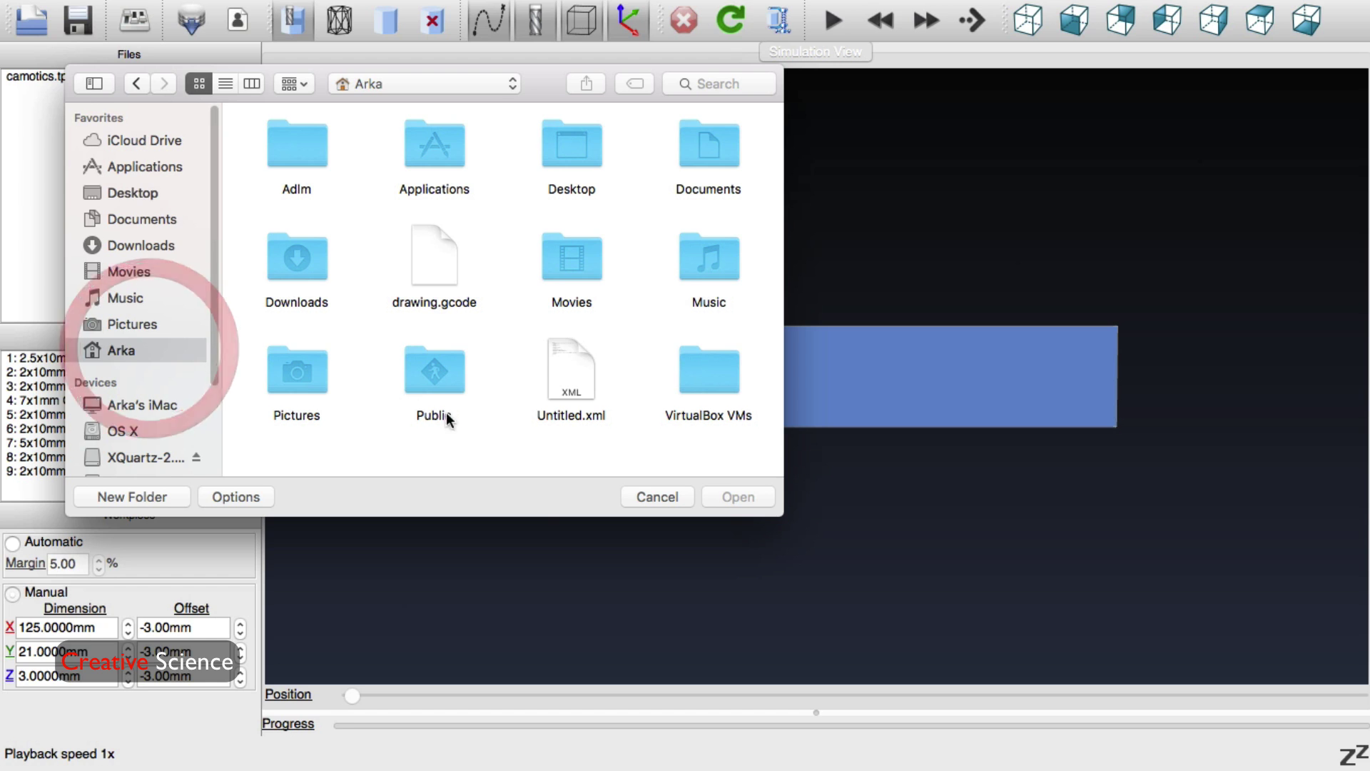
pyautogui.click(422, 273)
pyautogui.click(731, 497)
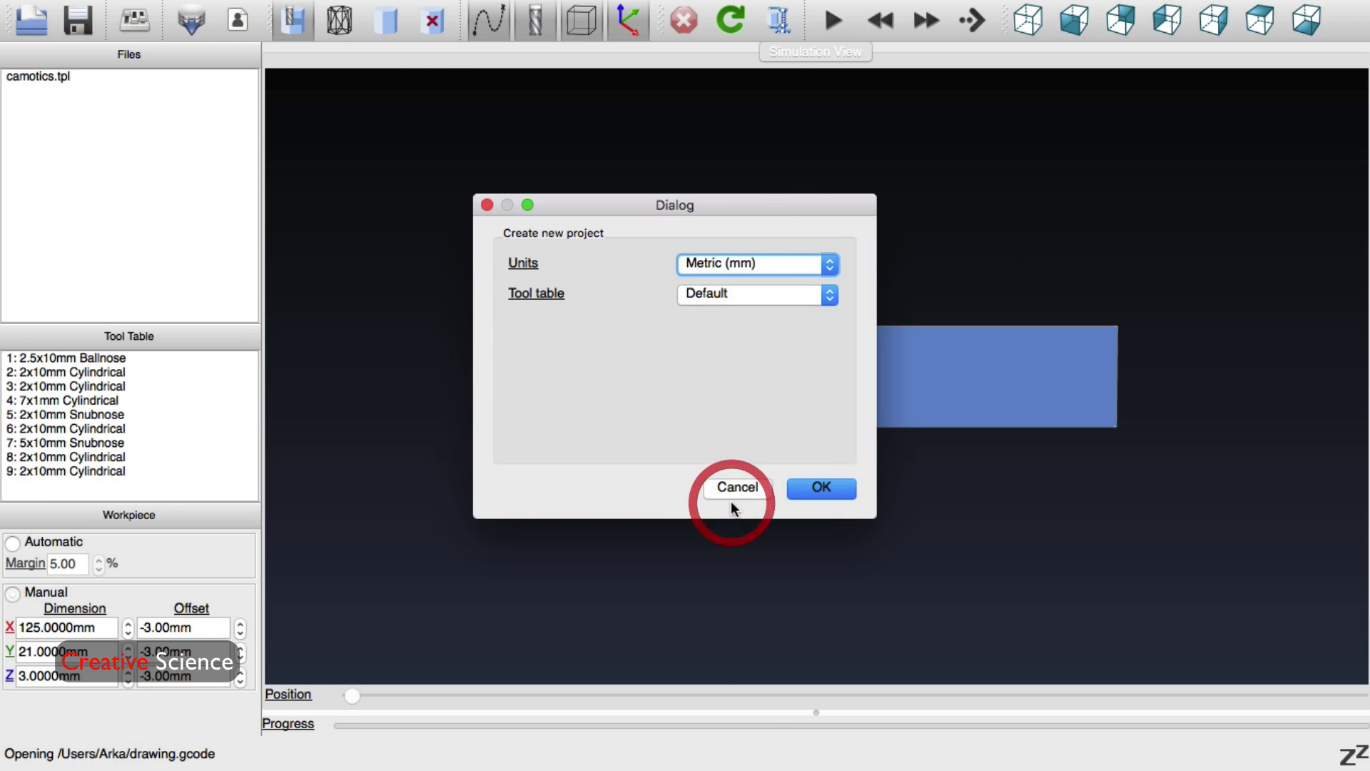
pyautogui.click(805, 495)
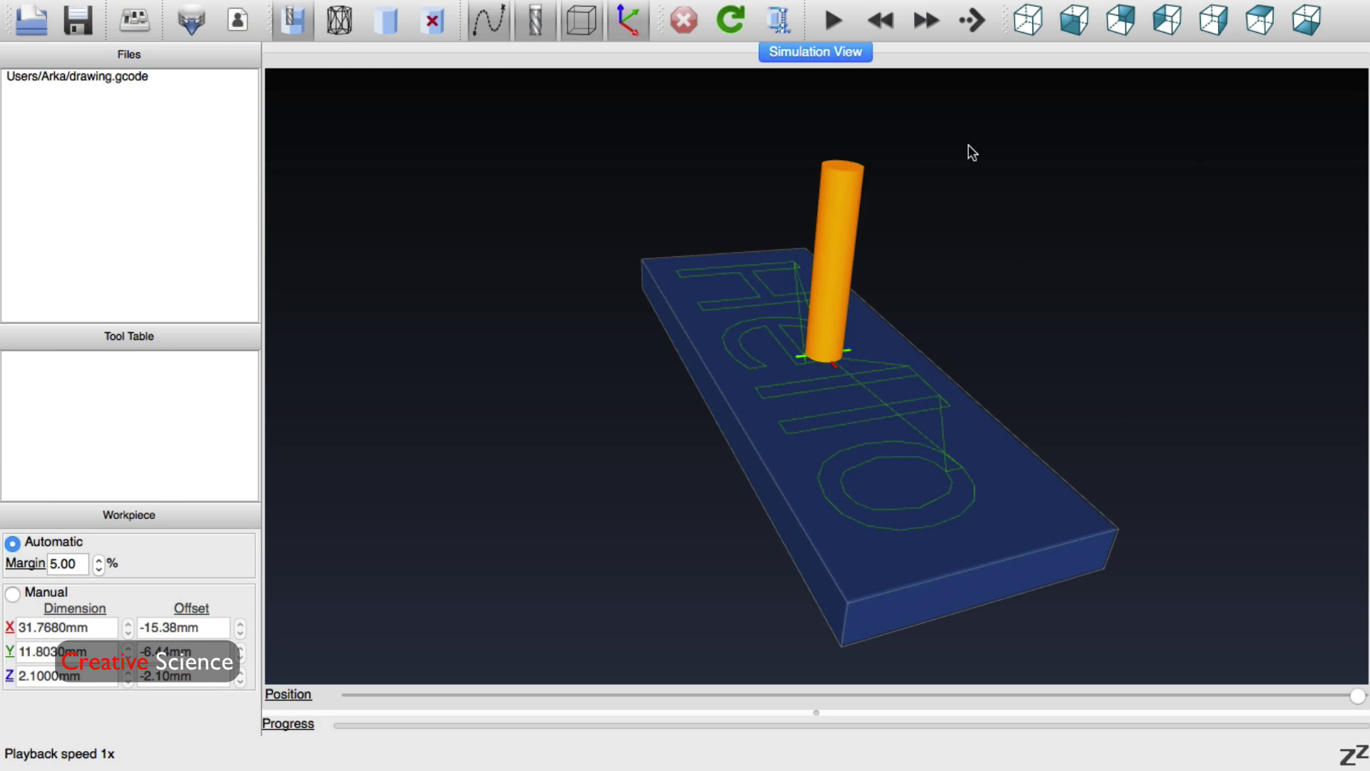
# - Switch to top view, show the workpiece as an outline, orbit to perspective, and replay the Hello simulation
pyautogui.click(1259, 20)
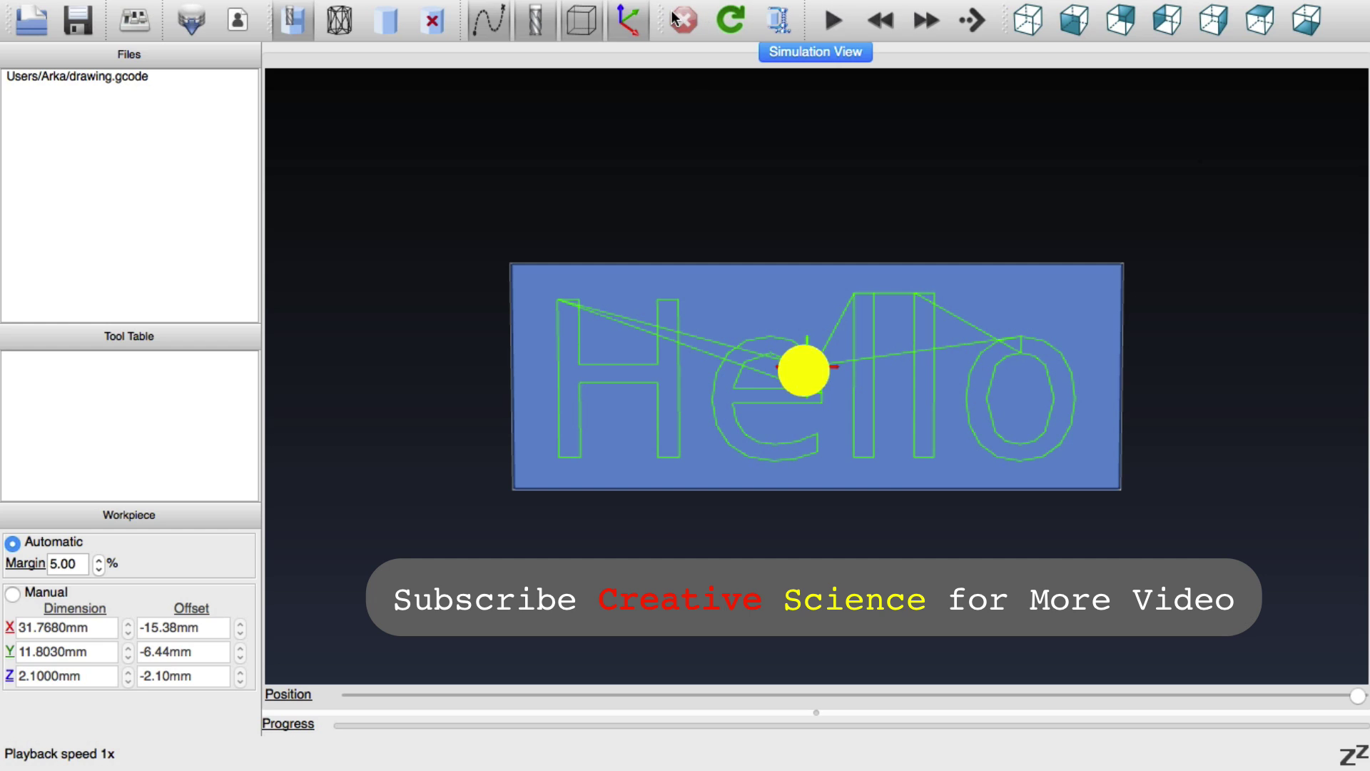
pyautogui.click(434, 20)
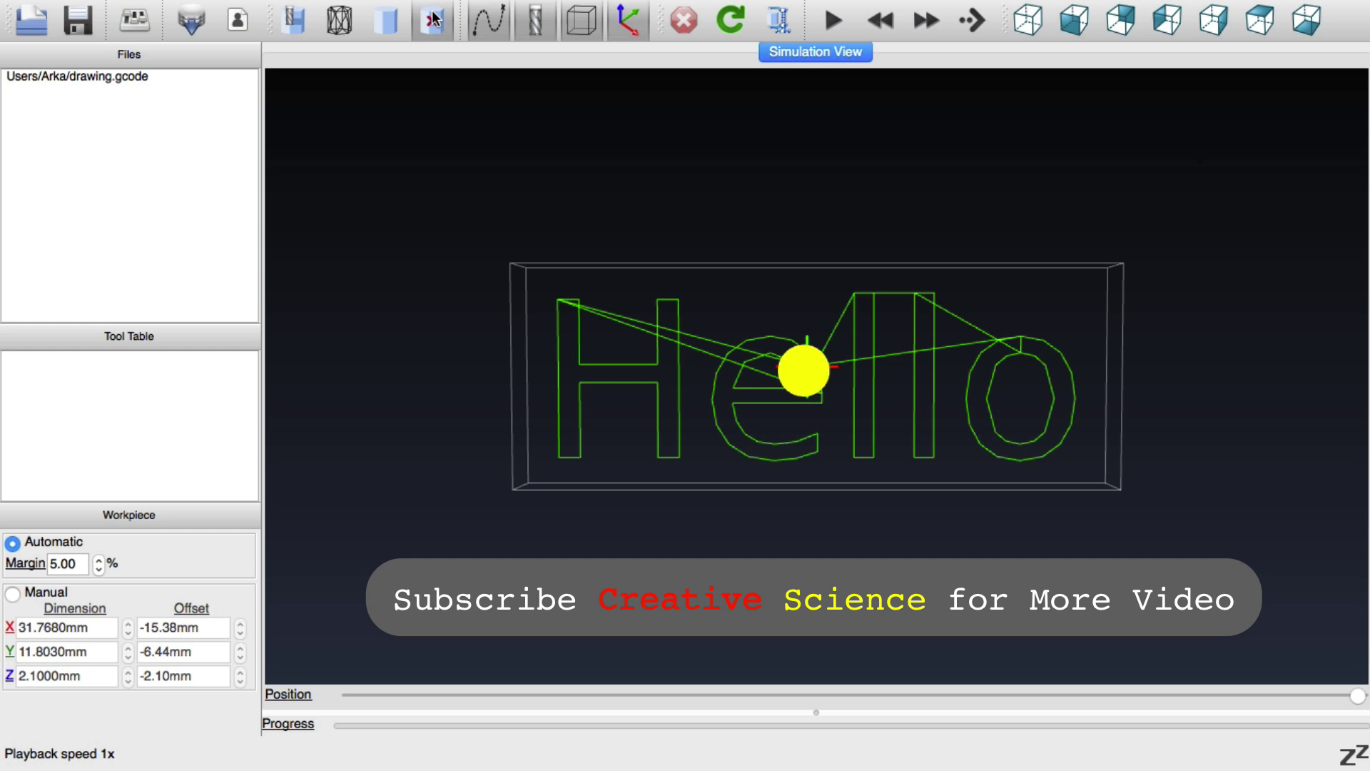
pyautogui.click(826, 20)
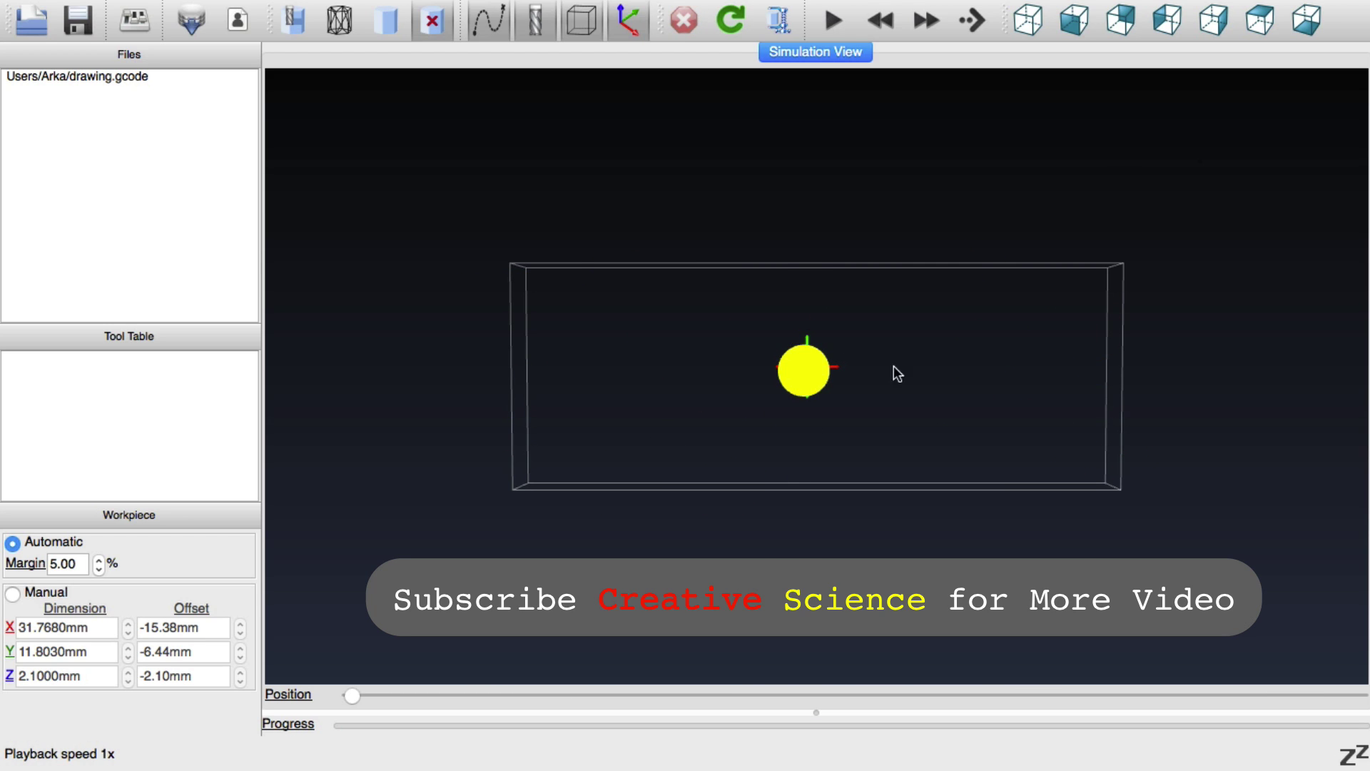
pyautogui.moveTo(893, 371)
pyautogui.mouseDown()
pyautogui.moveTo(820, 423)
pyautogui.moveTo(1035, 463)
pyautogui.moveTo(1104, 440)
pyautogui.mouseUp()
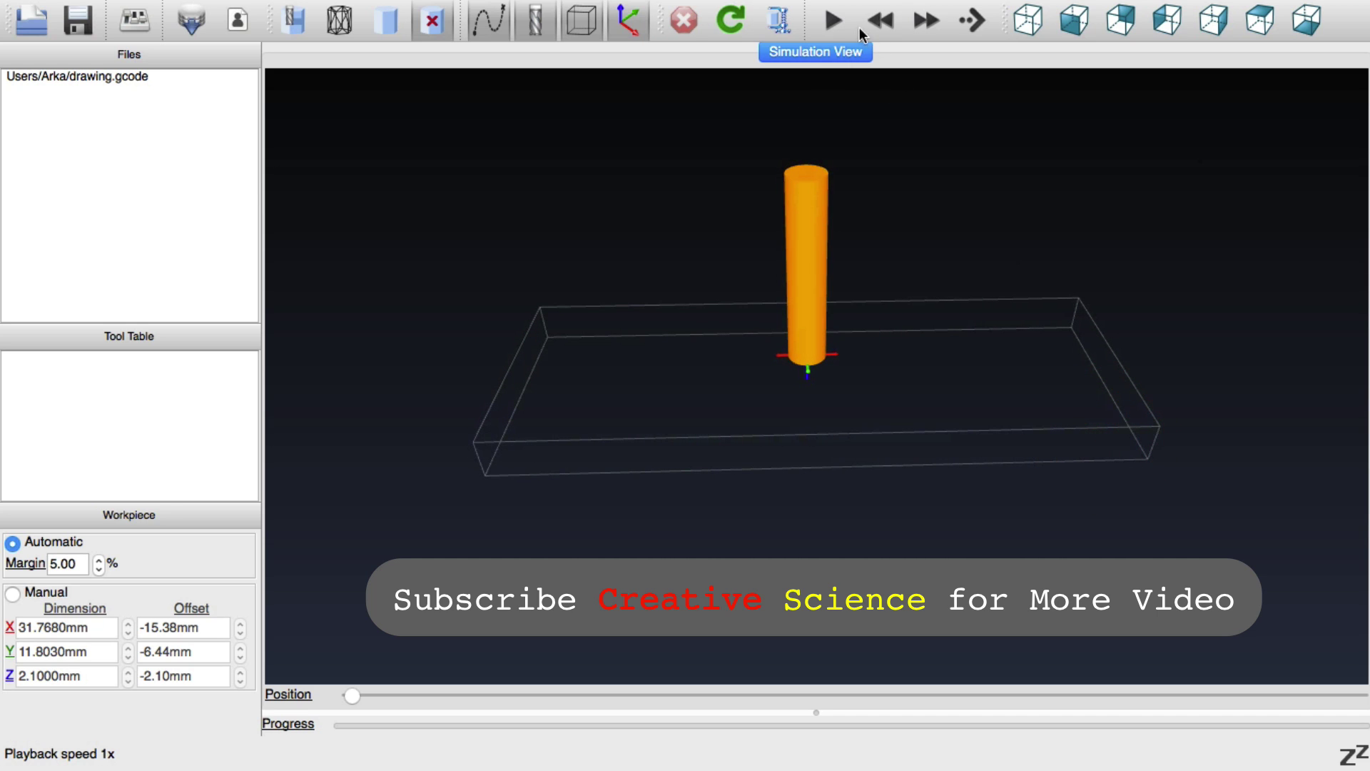
pyautogui.click(833, 20)
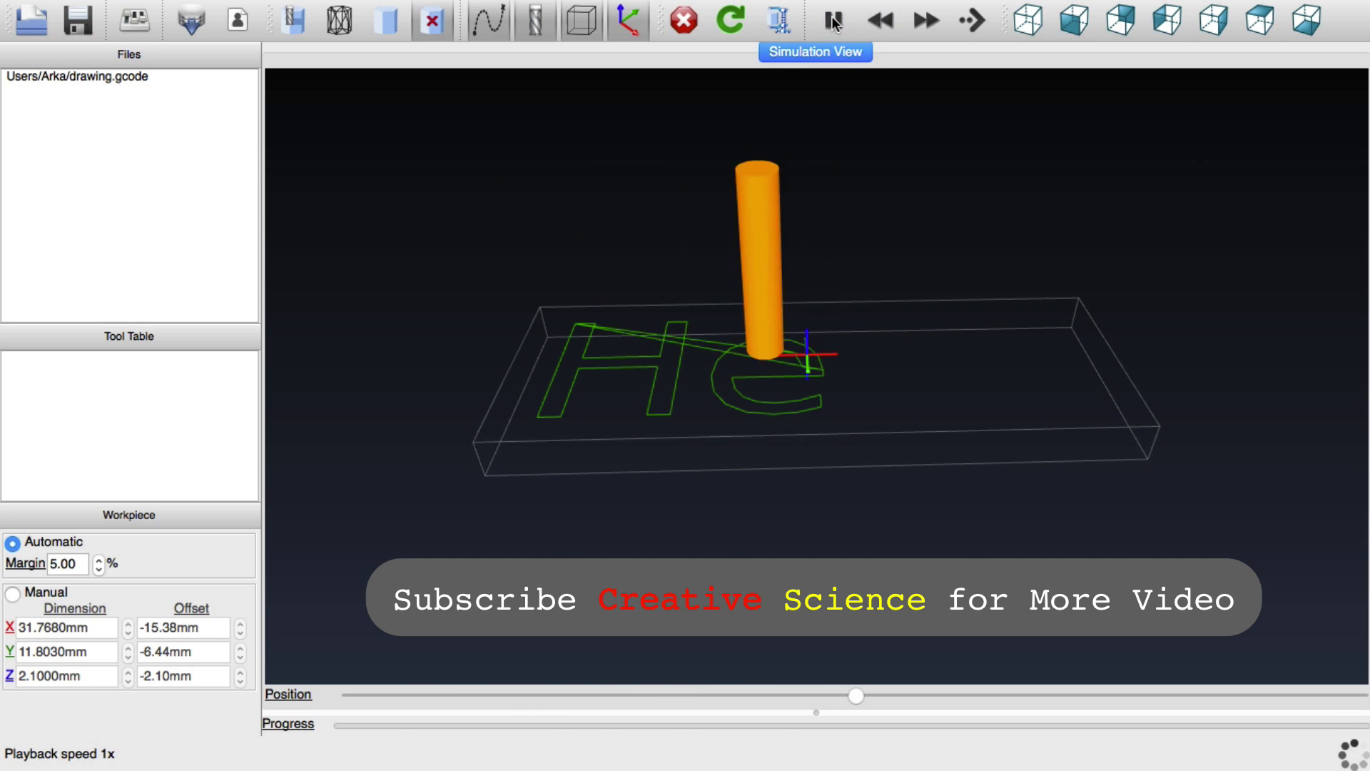